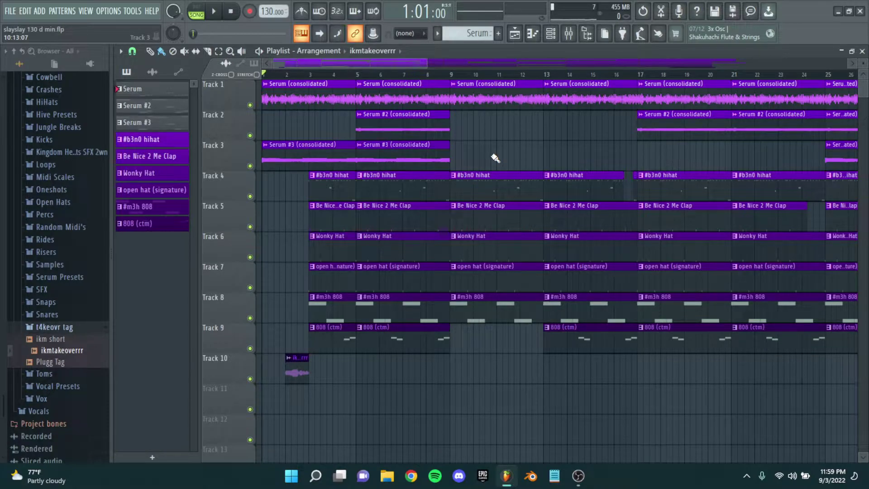
scroll(496, 158, "up", 5)
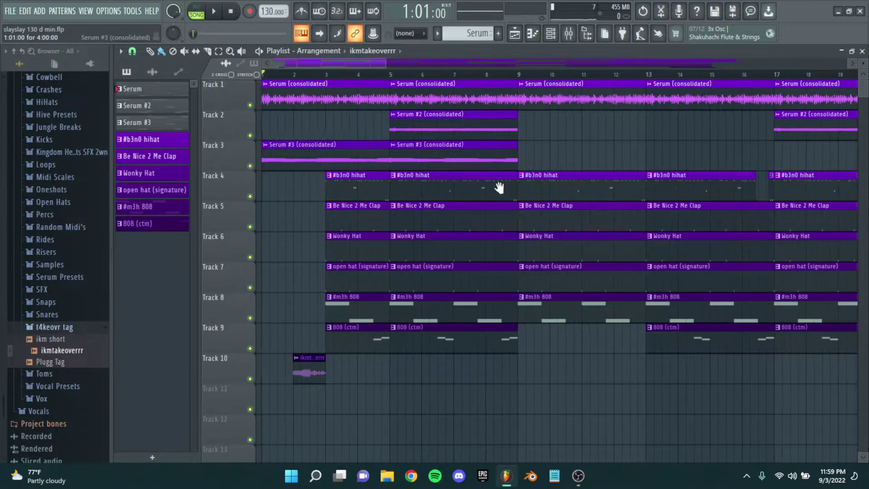
scroll(327, 130, "down", 5)
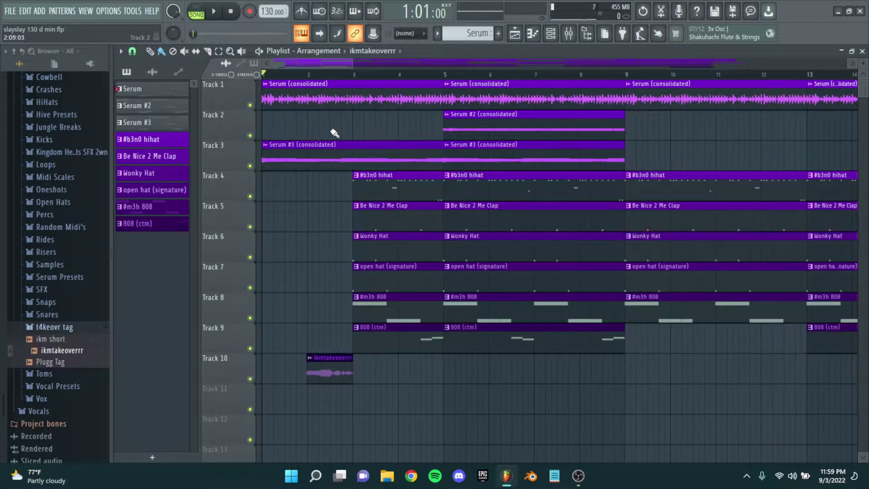
scroll(308, 127, "up", 4)
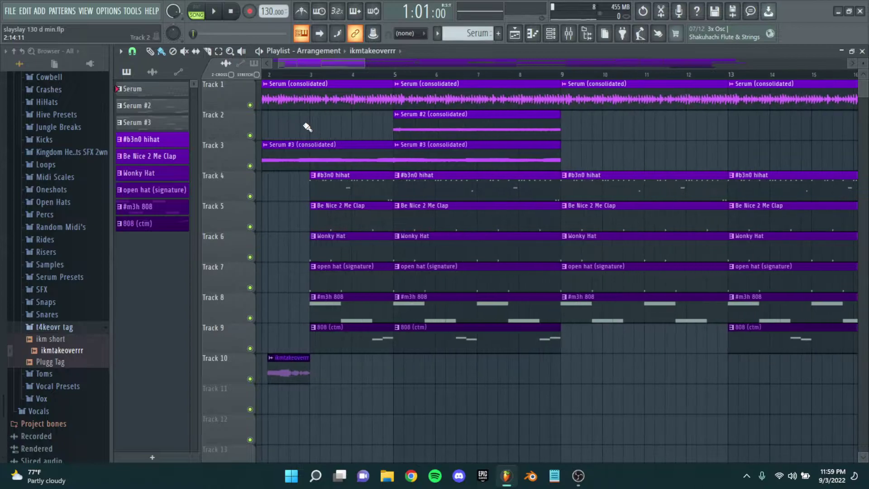
scroll(346, 117, "down", 1)
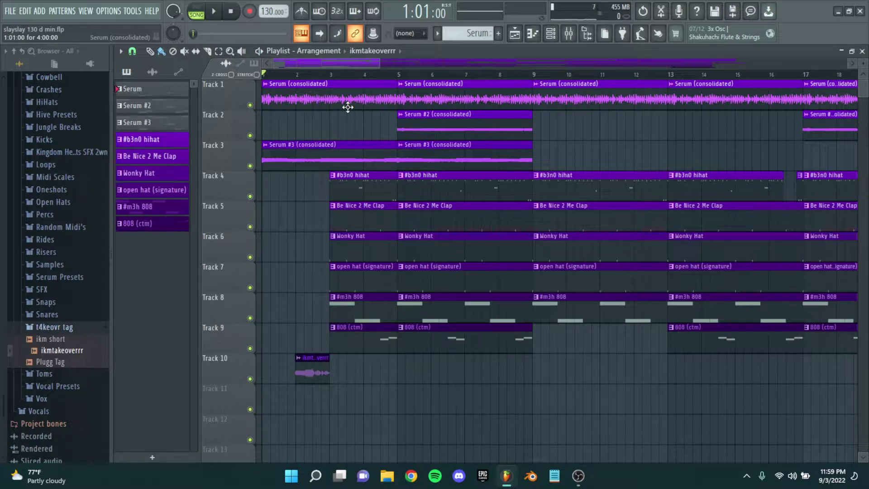
scroll(327, 122, "up", 3)
scroll(452, 128, "down", 2)
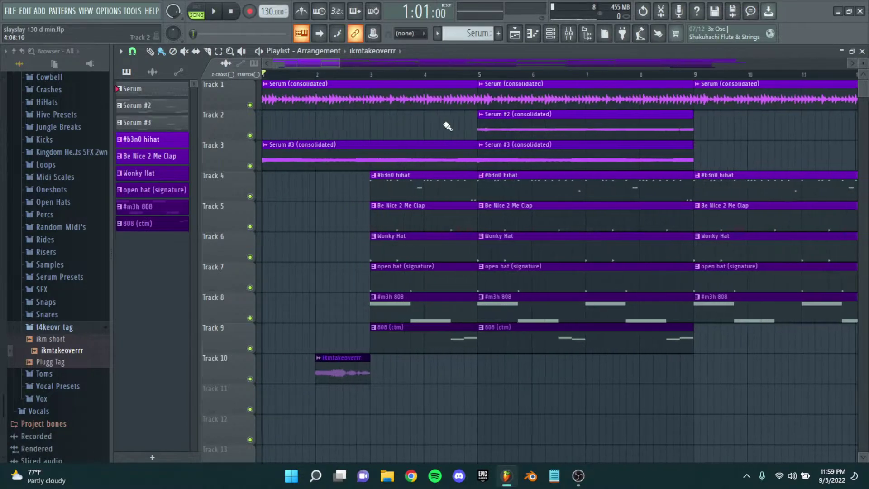
scroll(328, 128, "down", 1)
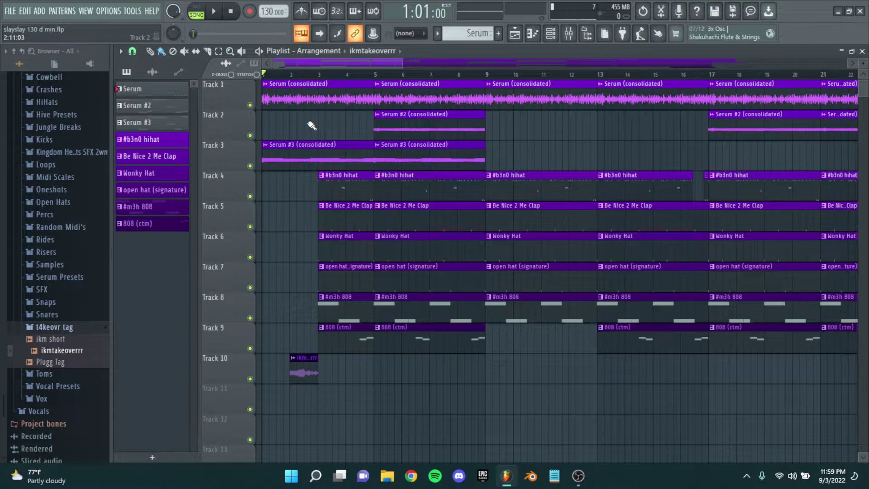
scroll(319, 131, "up", 3)
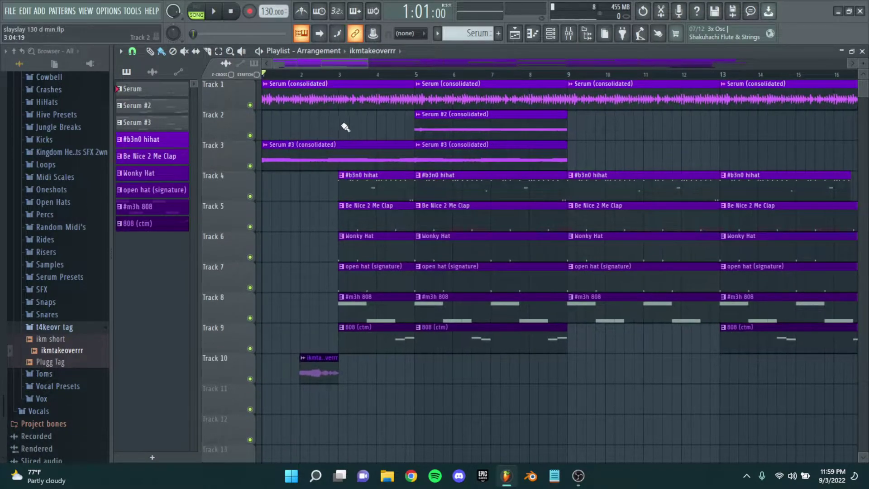
scroll(356, 136, "down", 1)
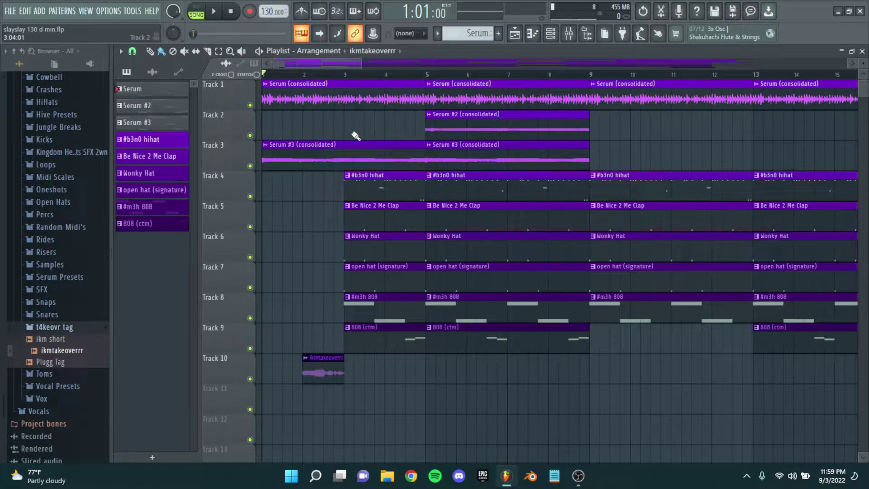
scroll(332, 132, "up", 2)
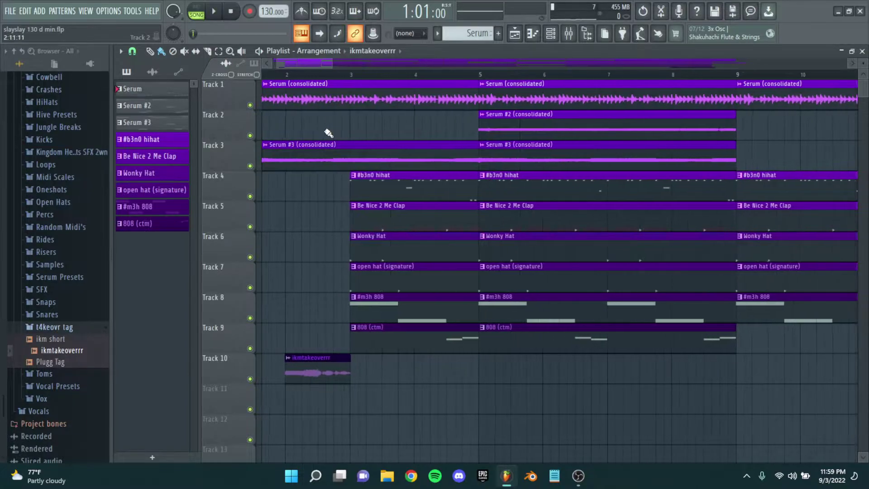
scroll(363, 129, "down", 2)
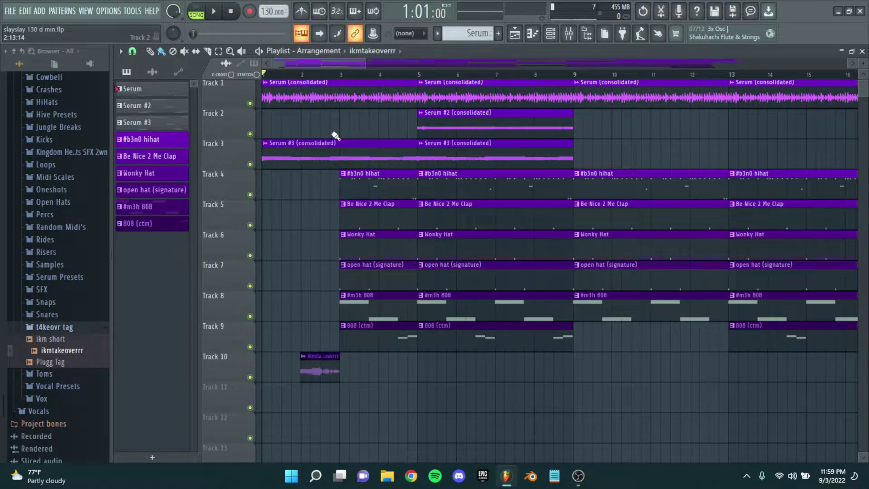
scroll(299, 135, "up", 1)
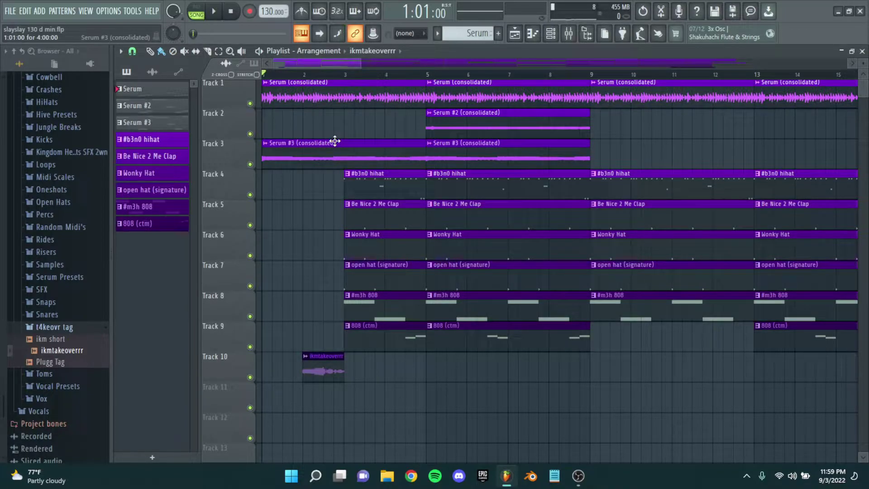
scroll(295, 117, "up", 2)
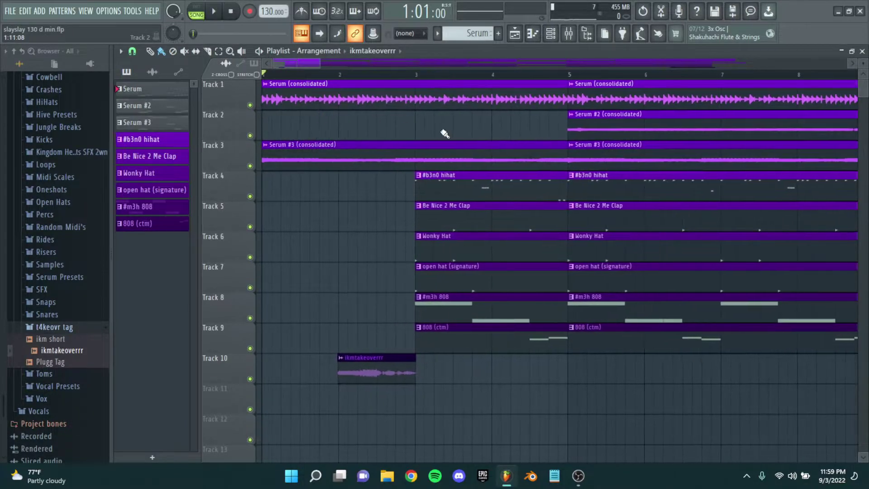
scroll(408, 131, "down", 1)
scroll(350, 131, "down", 1)
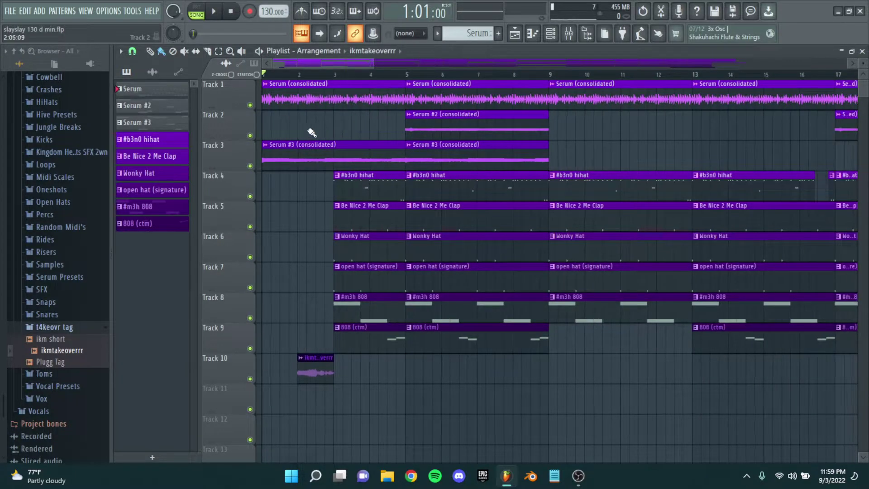
scroll(311, 131, "down", 3)
Switch to Spotify and look through the 2wnstar artist page, including the popular songs and discography
left_click(441, 473)
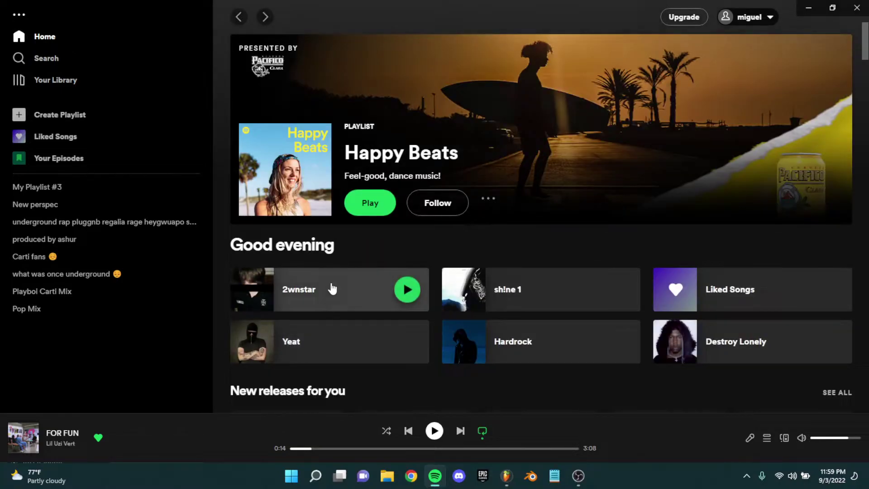
left_click(316, 281)
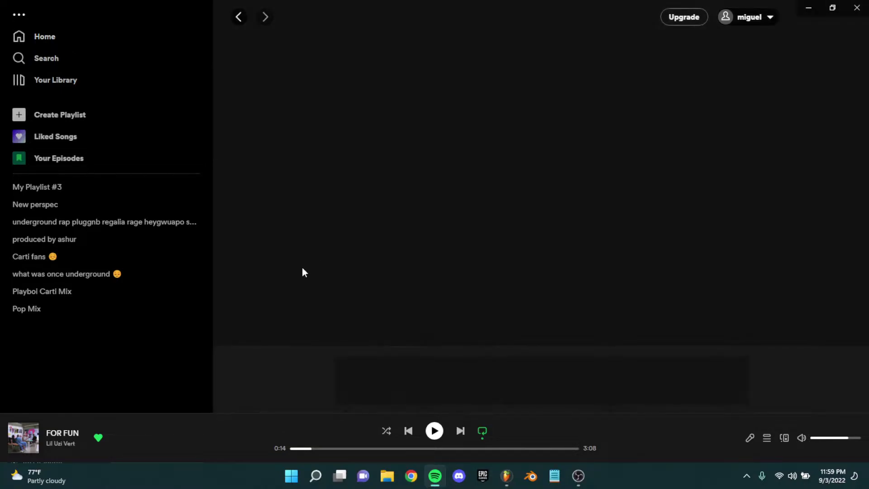
scroll(372, 122, "down", 1)
scroll(459, 126, "up", 1)
scroll(571, 115, "down", 2)
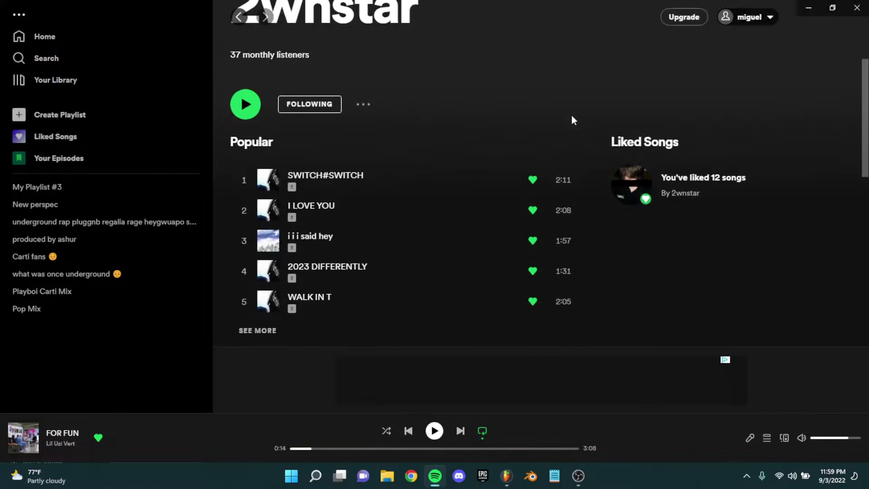
scroll(372, 144, "down", 7)
scroll(436, 171, "up", 9)
scroll(342, 186, "down", 3)
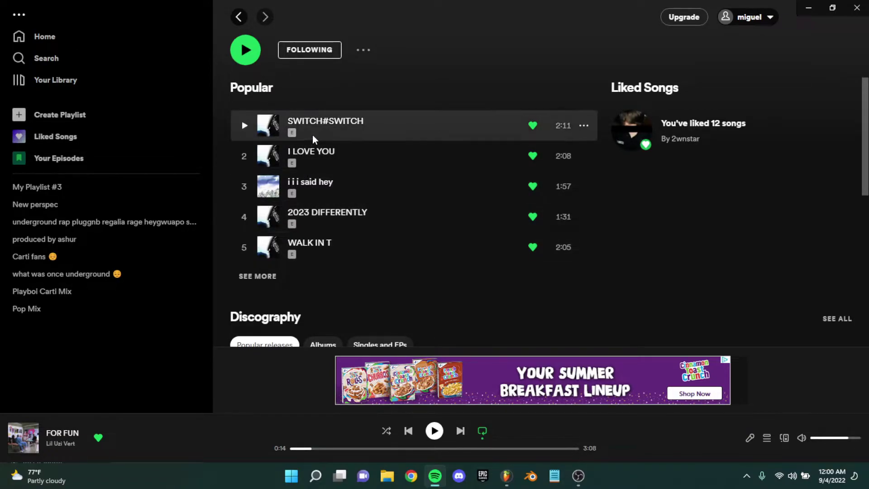
Browse the sh!ne 1 EP in 2wnstar's discography, go back to the artist page and return to FL Studio
scroll(311, 273, "down", 4)
left_click(312, 271)
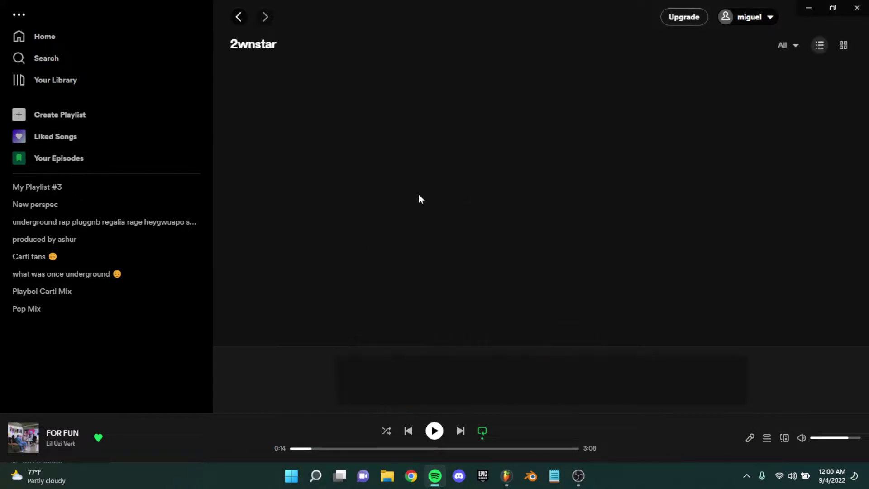
scroll(374, 194, "down", 2)
scroll(453, 194, "up", 2)
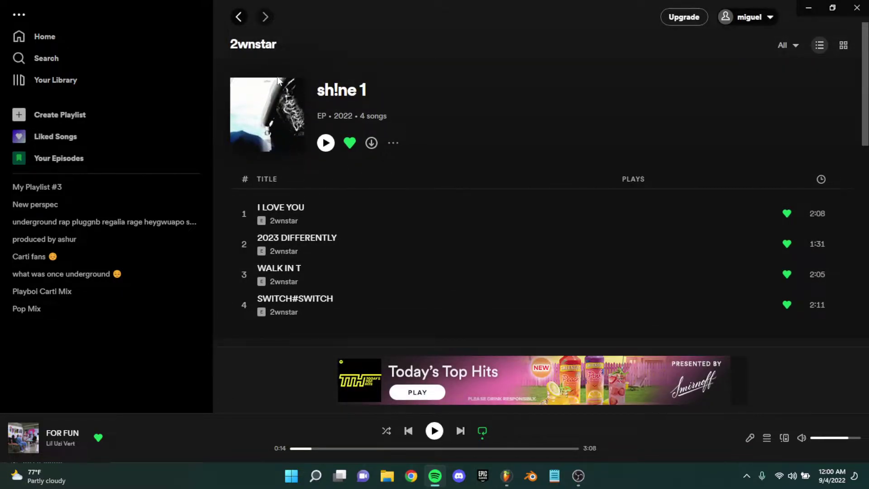
left_click(265, 47)
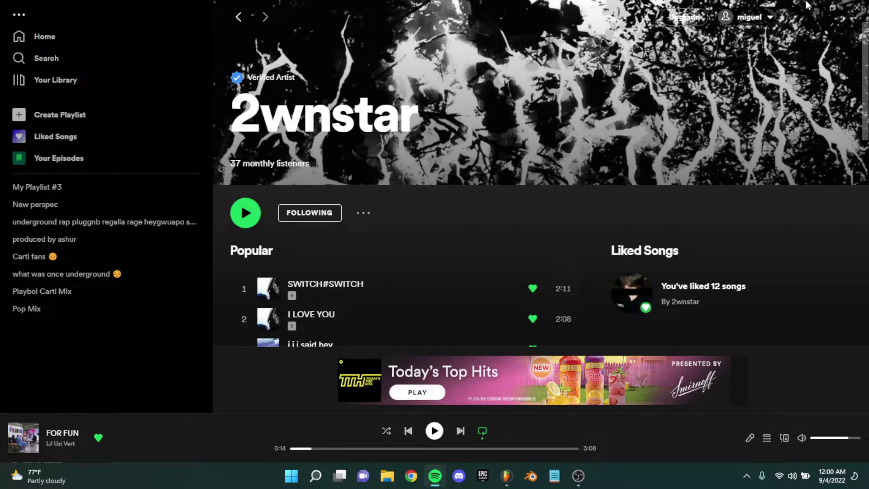
left_click(856, 8)
scroll(281, 216, "up", 3)
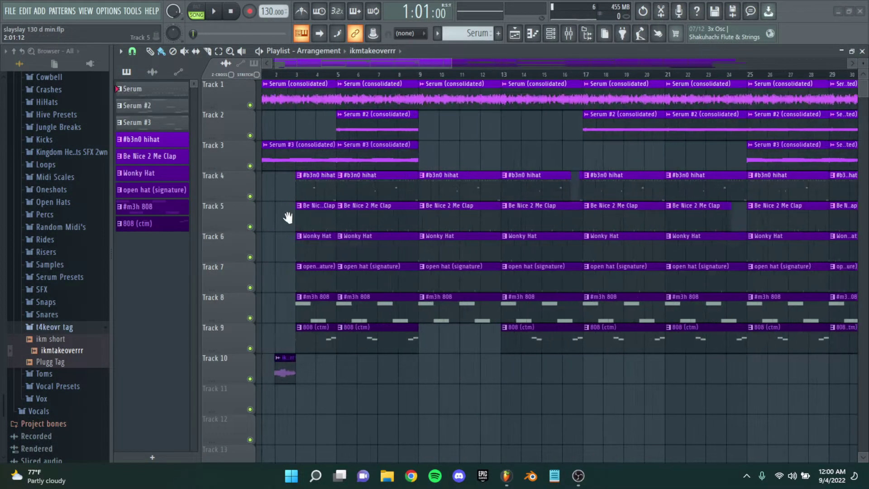
scroll(282, 215, "down", 3)
scroll(384, 202, "down", 3)
left_click_drag(776, 446, 523, 232)
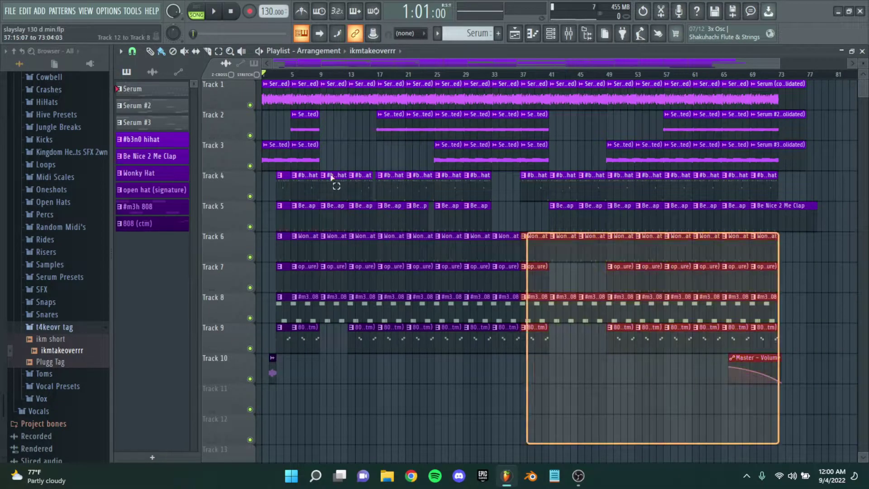
key("ctrl+a")
left_click(449, 401)
scroll(317, 235, "up", 4)
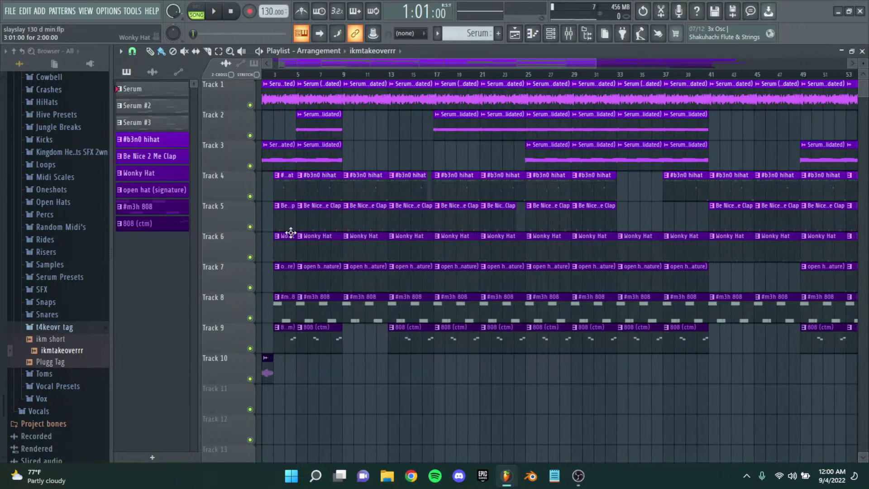
left_click_drag(427, 374, 267, 90)
key("ctrl+d")
scroll(563, 170, "down", 3)
scroll(563, 169, "up", 5)
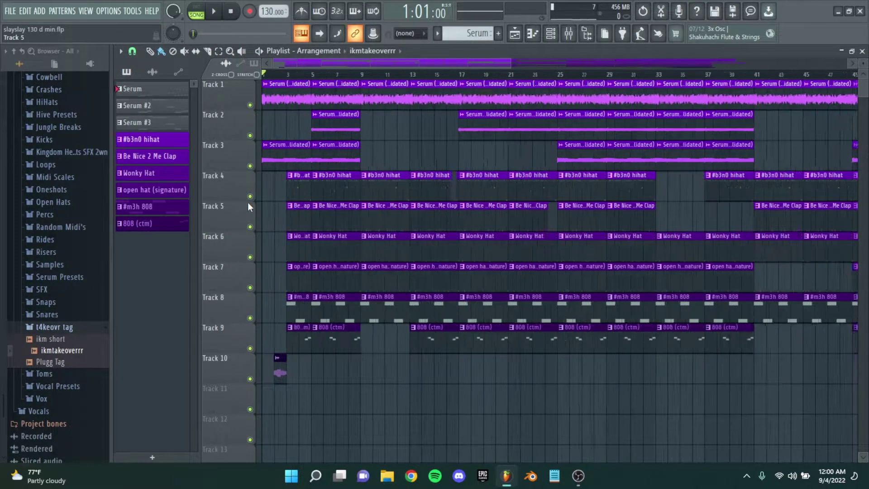
scroll(340, 232, "up", 4)
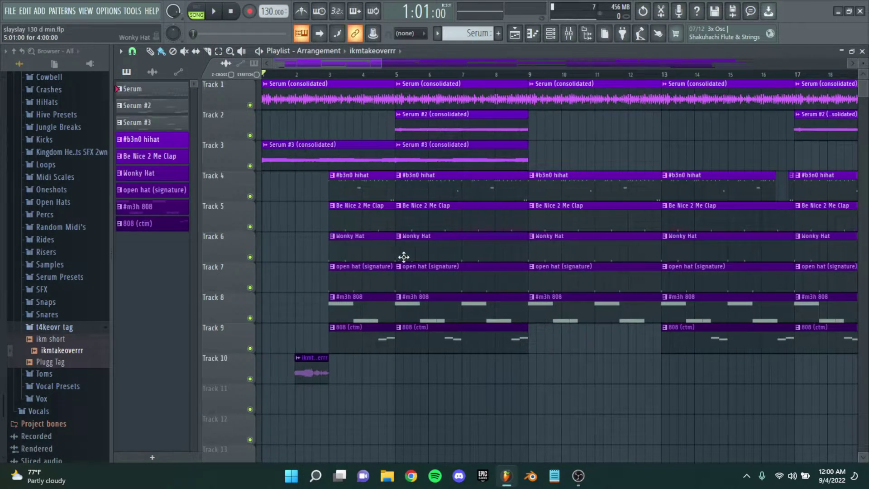
scroll(324, 229, "down", 3)
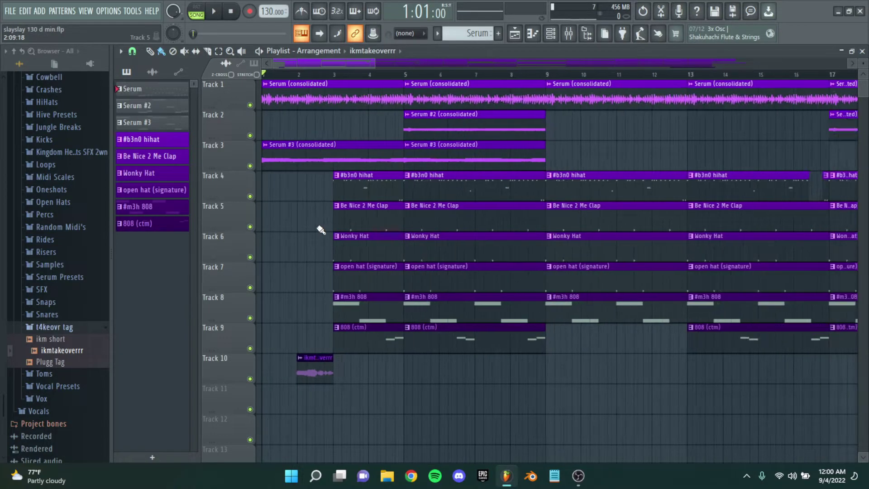
scroll(376, 206, "up", 5)
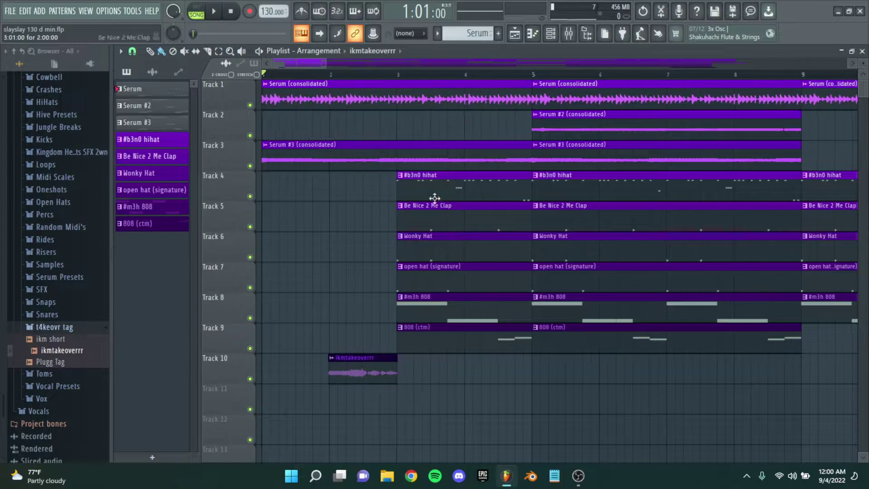
scroll(362, 163, "down", 2)
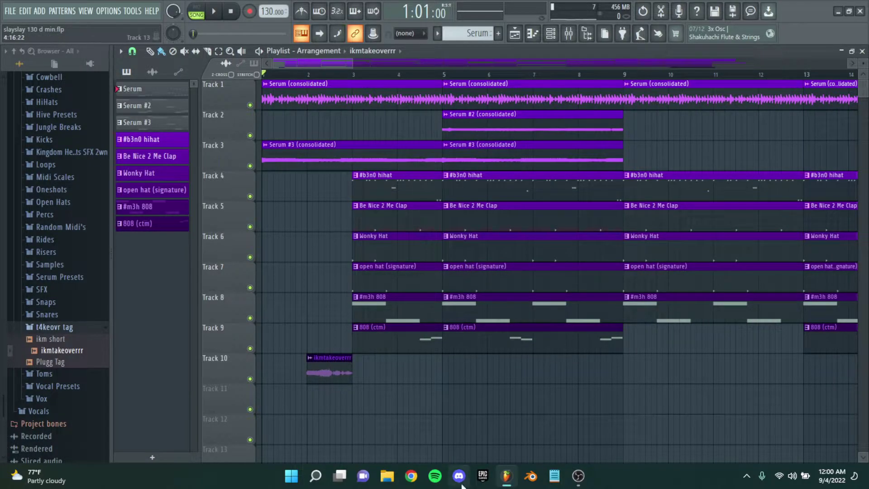
scroll(283, 175, "up", 3)
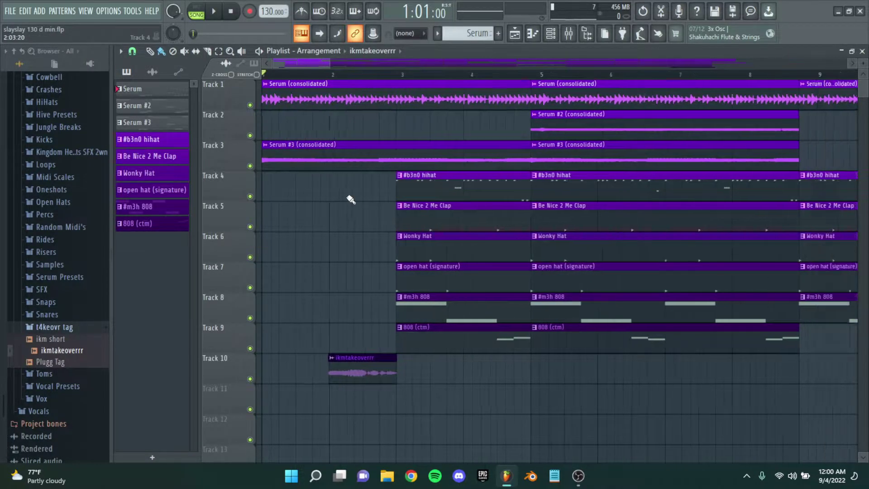
scroll(311, 142, "down", 4)
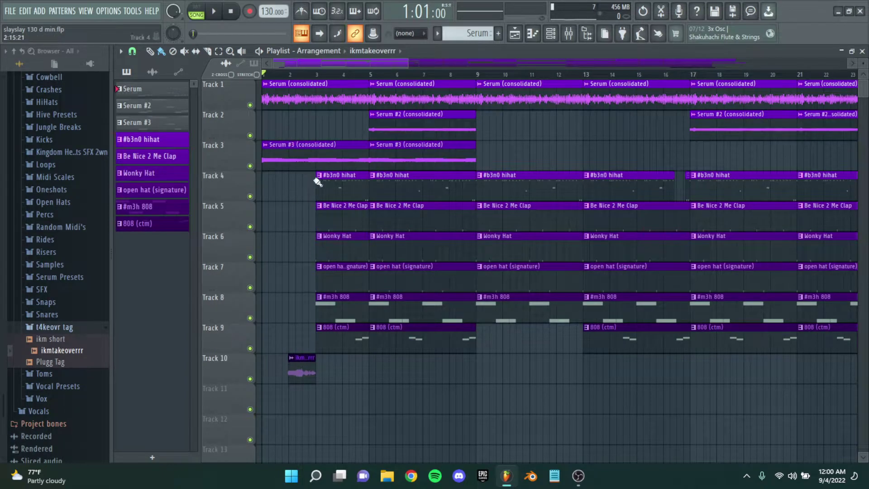
scroll(316, 186, "up", 5)
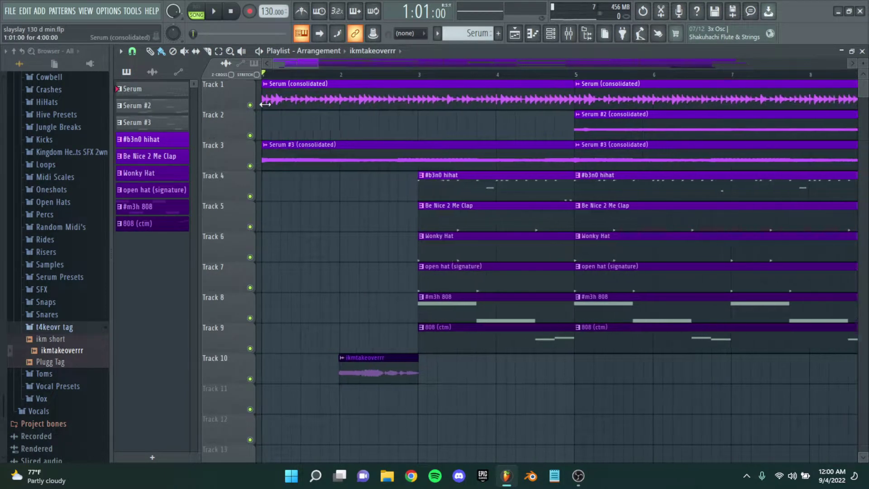
scroll(413, 143, "down", 2)
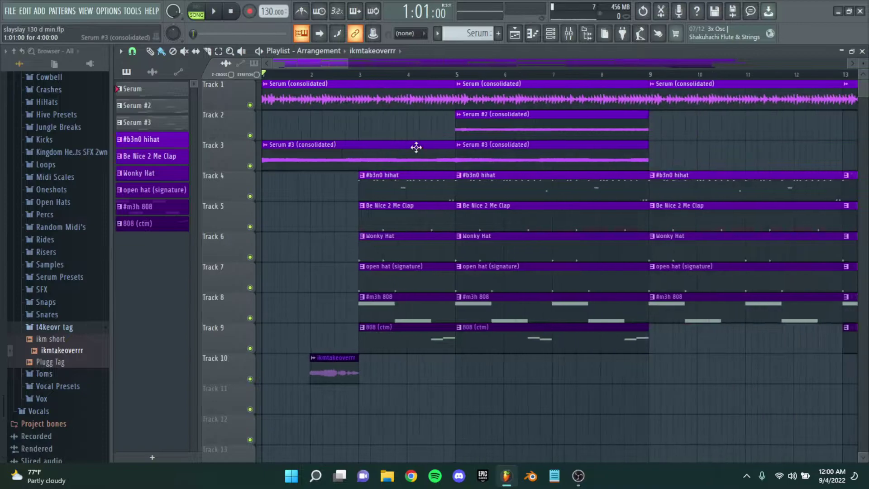
left_click_drag(571, 161, 469, 78)
left_click(396, 129)
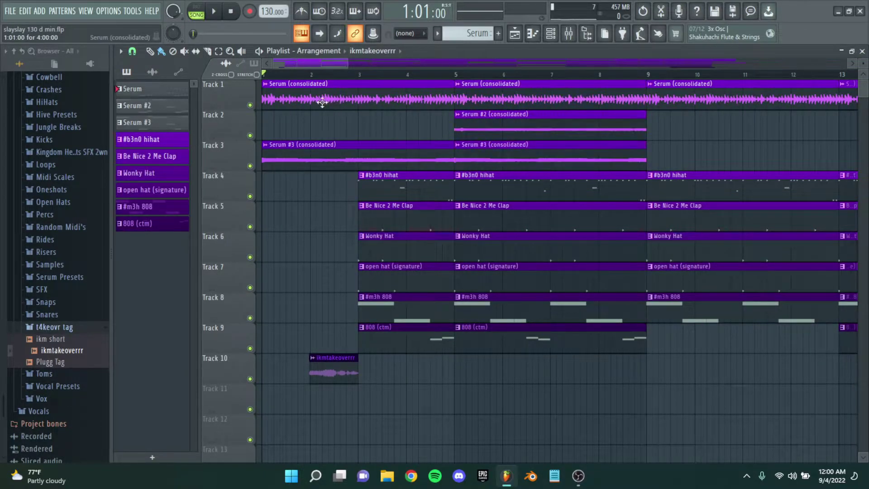
scroll(328, 101, "up", 2)
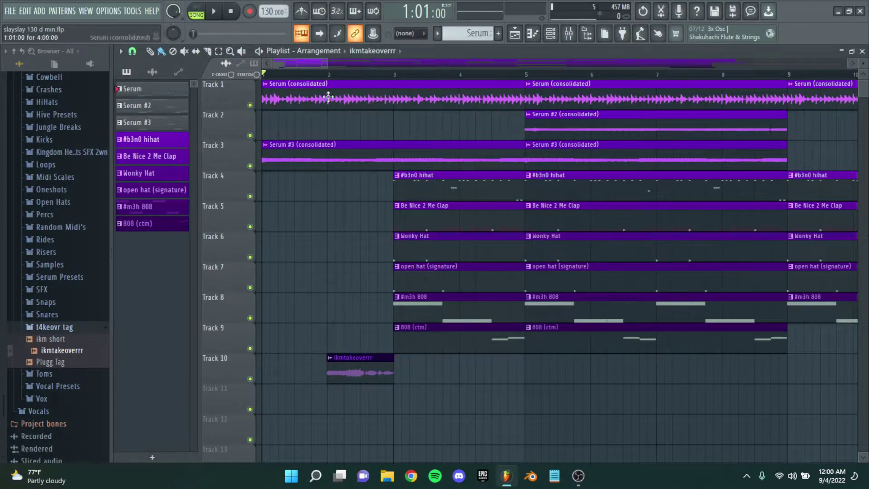
scroll(310, 121, "up", 1)
scroll(310, 121, "down", 1)
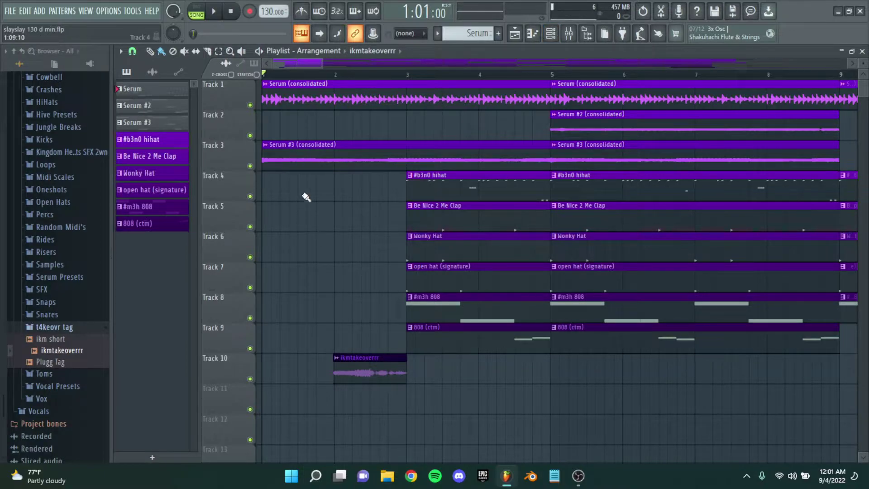
Look over the playlist arrangement from the intro across the later sections
scroll(407, 136, "down", 3)
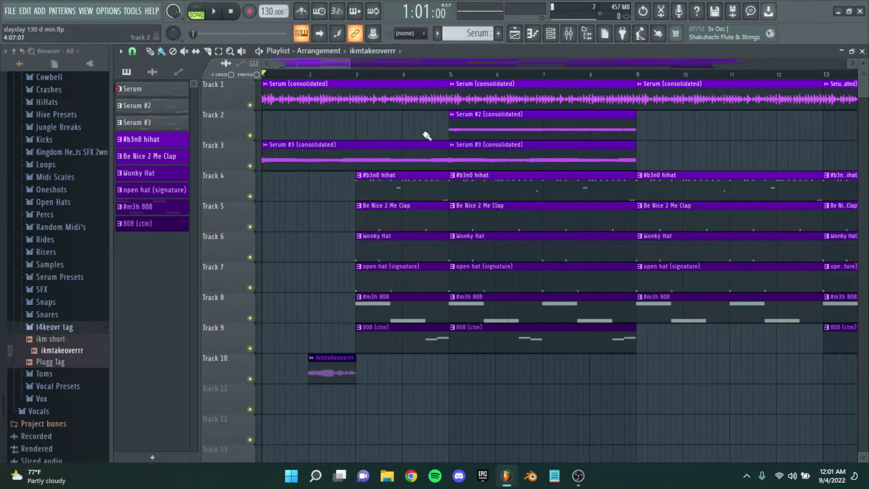
left_click_drag(520, 166, 356, 86)
scroll(511, 118, "down", 2)
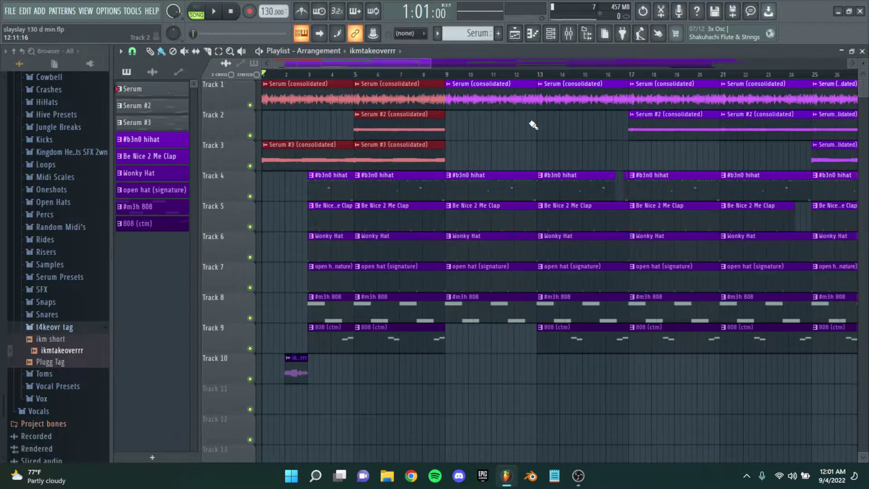
left_click(543, 131)
scroll(566, 136, "down", 4)
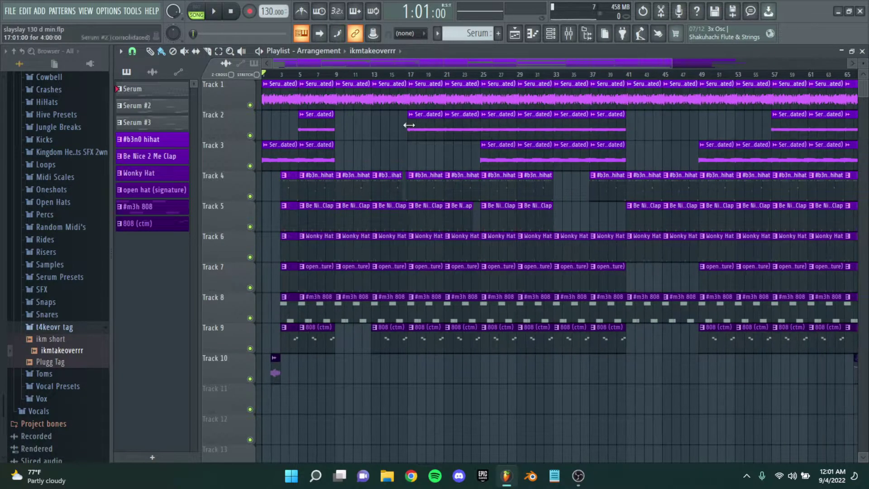
scroll(270, 136, "up", 4)
scroll(281, 130, "up", 2)
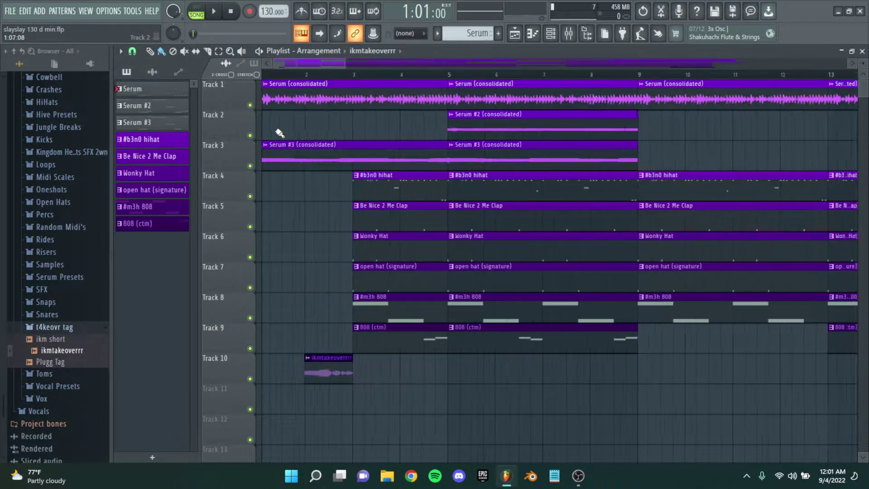
scroll(290, 124, "up", 1)
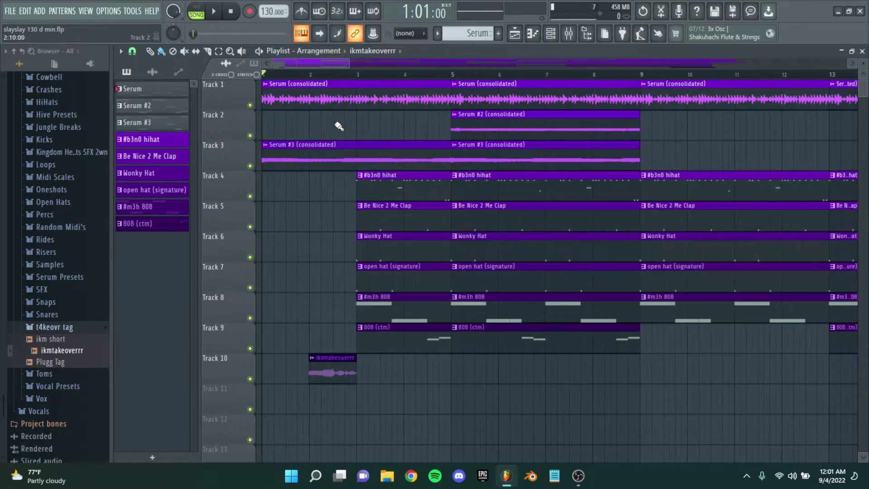
scroll(292, 131, "down", 2)
scroll(353, 135, "up", 2)
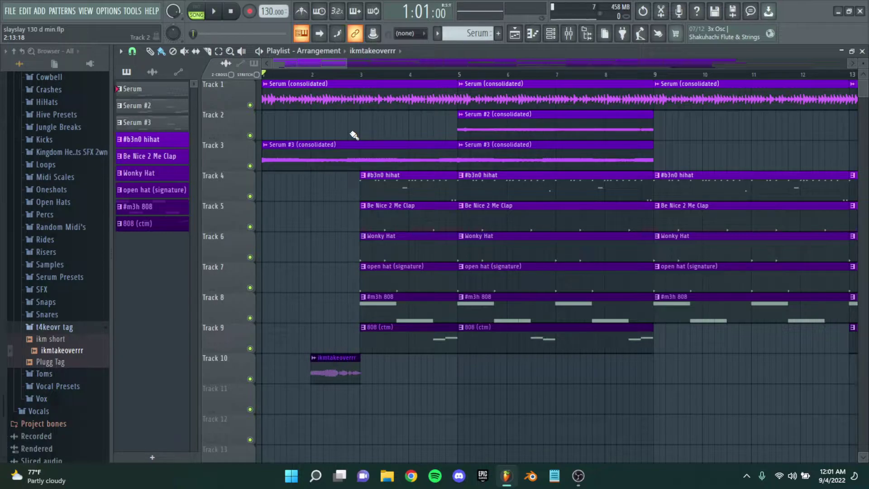
scroll(295, 140, "up", 4)
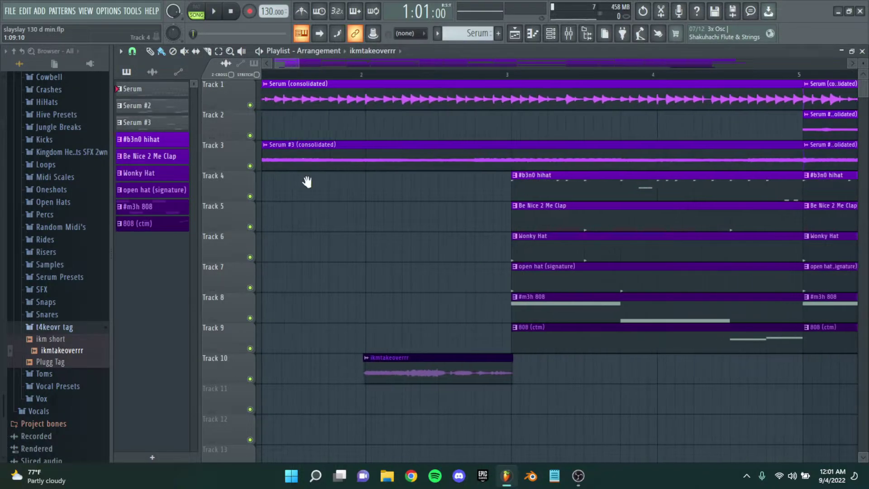
scroll(292, 143, "down", 5)
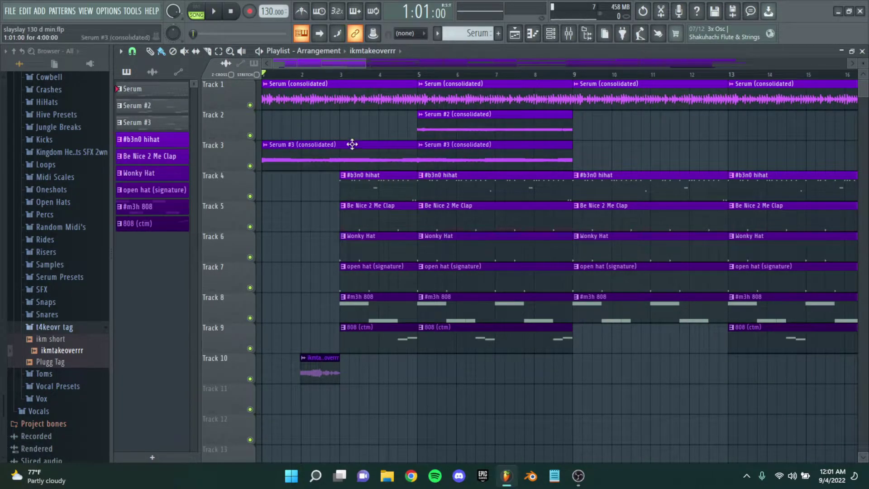
scroll(335, 140, "up", 2)
scroll(331, 165, "down", 2)
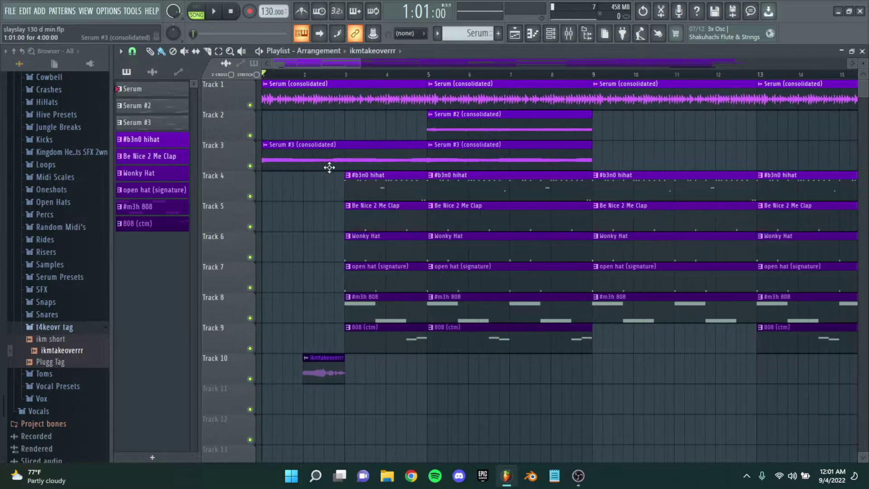
scroll(399, 135, "up", 3)
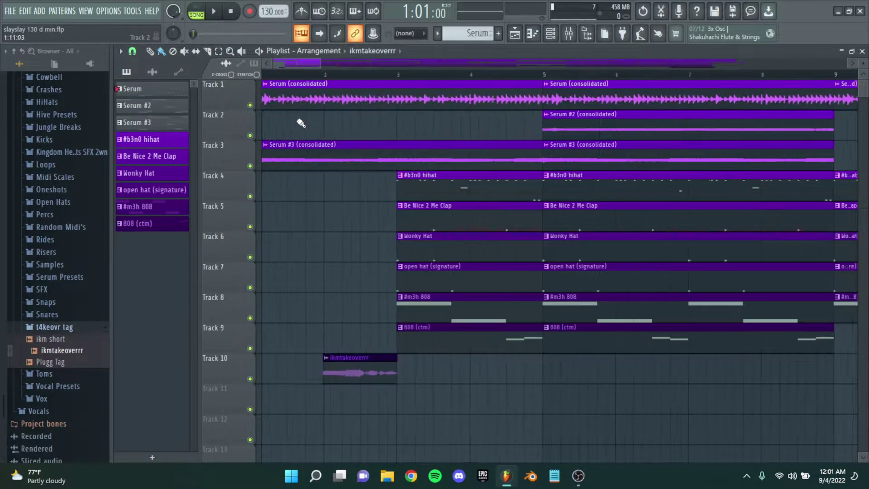
Solo Track 1, listen to its first bars and open the piano roll for Serum (consolidated)
right_click(250, 105)
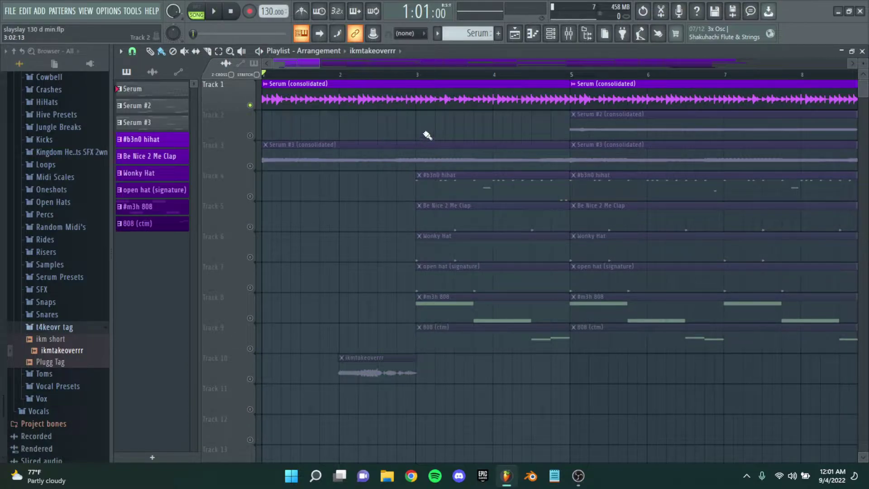
left_click(437, 34)
left_click(437, 35)
key("space")
left_click(515, 33)
scroll(407, 203, "up", 2)
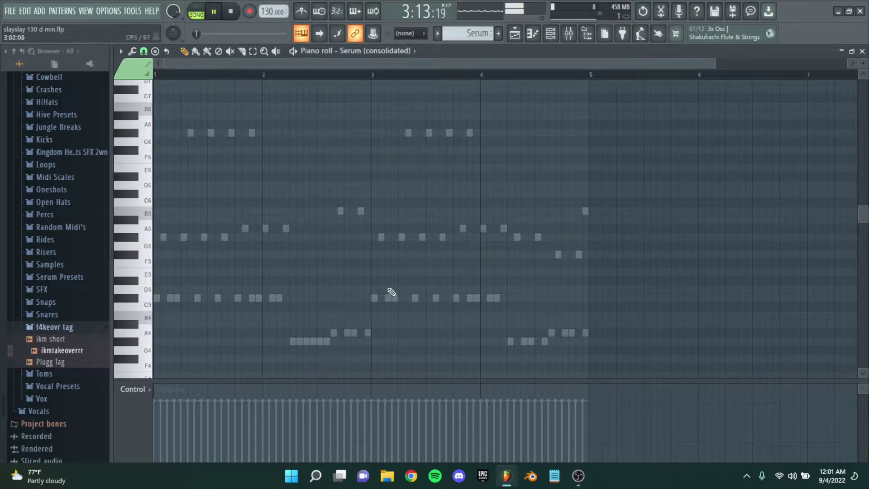
key("space")
Draw C#5, G#5 and G#6 notes at the start of bar 1 and a G#4 note in bar 2
left_click(156, 299)
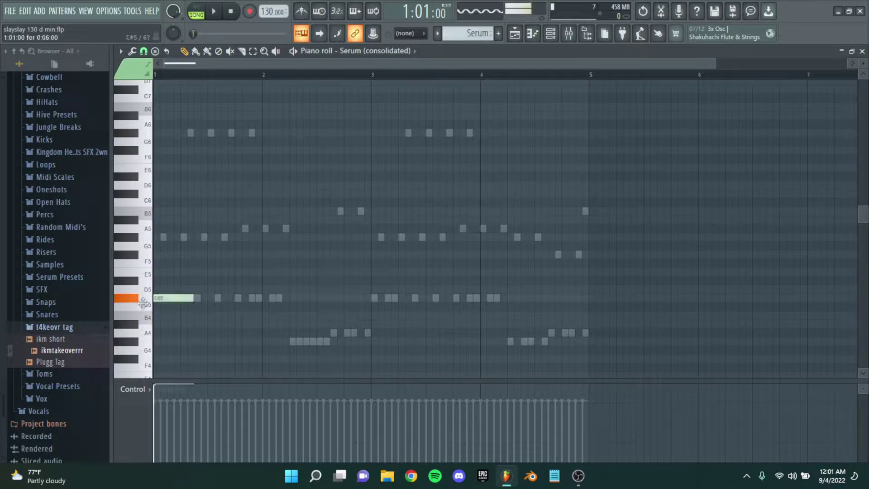
left_click(167, 237)
left_click(189, 134)
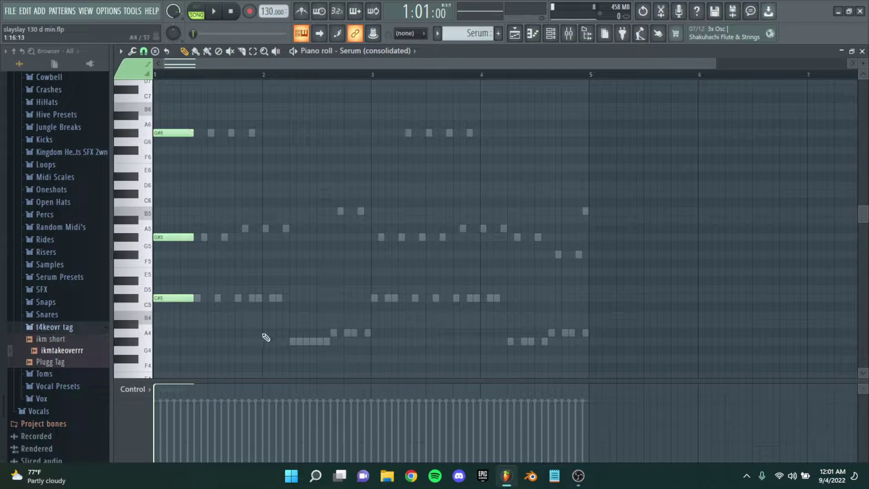
left_click(294, 343)
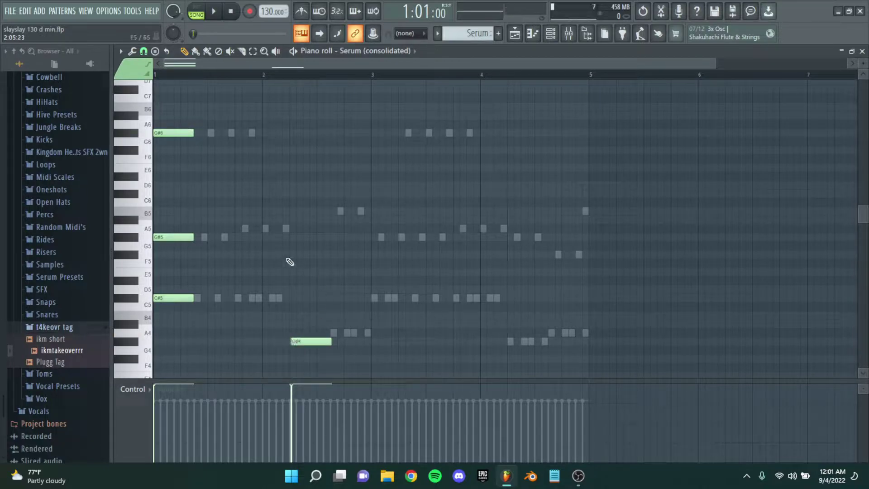
Delete the G#4 note in bar 2 and the C#5, G#5 and G#6 notes in bar 1
right_click(311, 342)
right_click(190, 299)
right_click(188, 237)
right_click(188, 133)
Draw a C#5, E5 and G#5 chord at the start of bar 1 and raise its E5 note one octave to E6
scroll(171, 250, "up", 3)
left_click(192, 295)
left_click(165, 269)
left_click(167, 234)
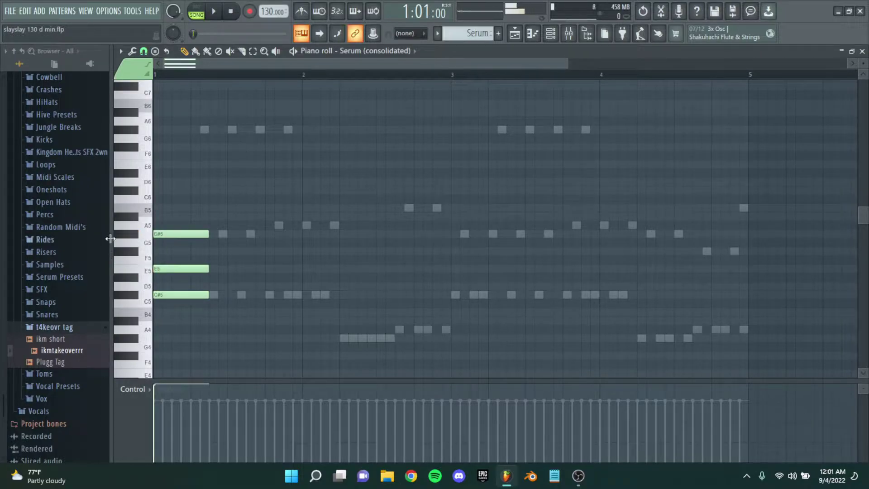
left_click(202, 269, "ctrl")
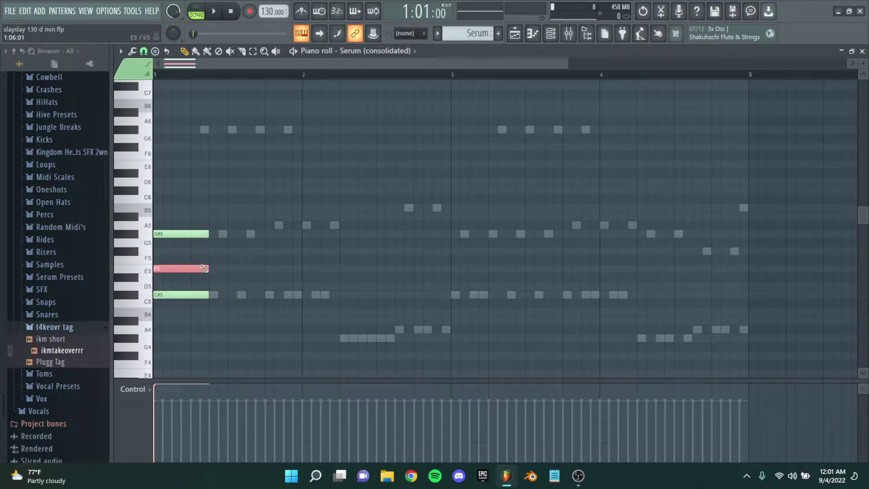
key("ctrl+Up")
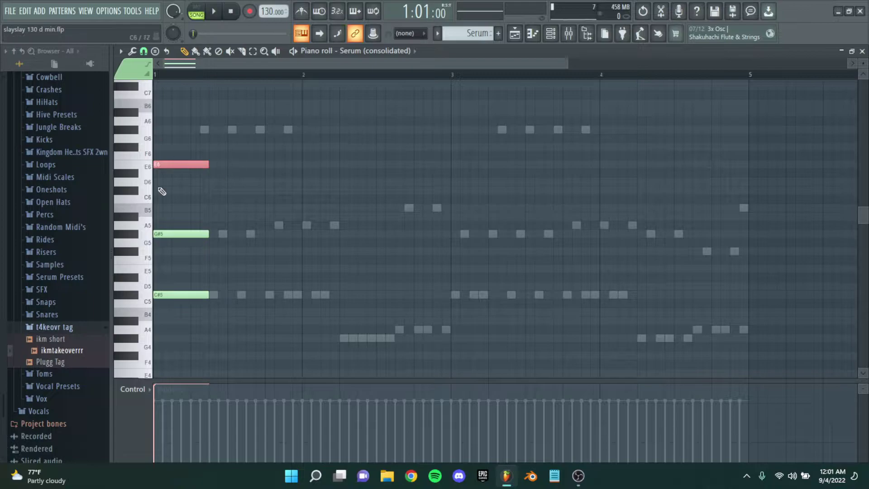
Remove the C#5, G#5 and E6 chord from bar 1, leaving only the ghost notes
left_click(313, 297, "ctrl")
key("ctrl+x")
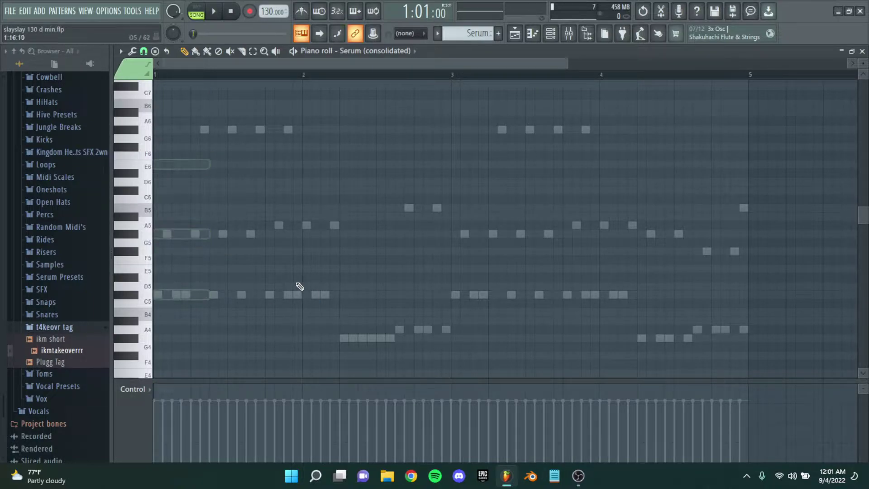
scroll(406, 279, "down", 2)
scroll(240, 271, "up", 3)
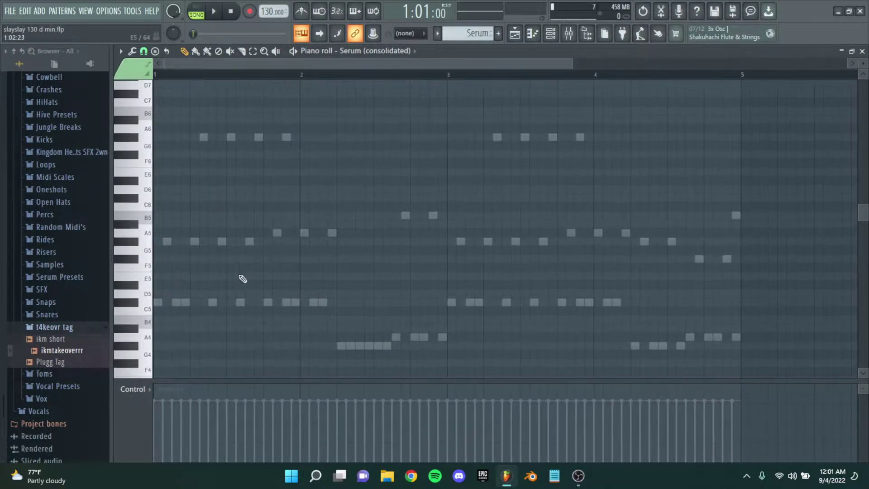
scroll(316, 219, "down", 2)
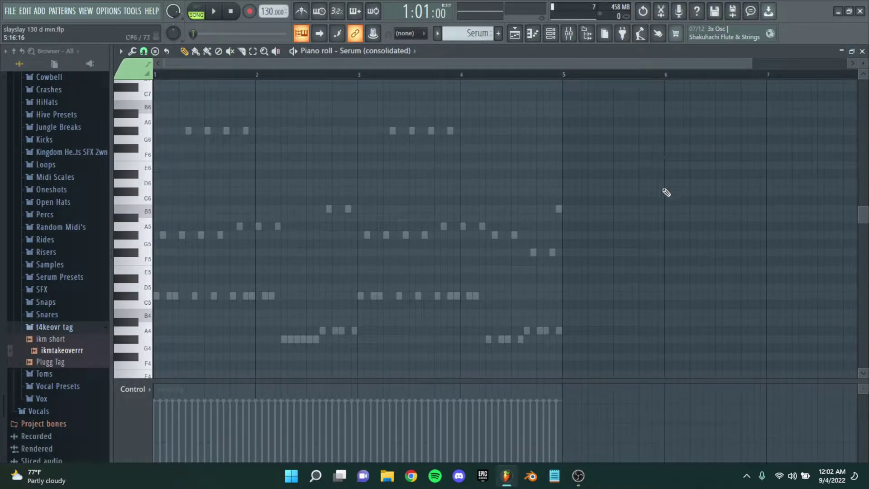
Try the piano roll arpeggiator's pattern, range and time multiplier settings, and close it without applying
key("alt+a")
left_click_drag(421, 150, 388, 139)
mouse_move(362, 199)
left_mouse_down()
mouse_move(361, 191)
mouse_move(362, 200)
left_mouse_up()
left_click_drag(466, 183, 466, 156)
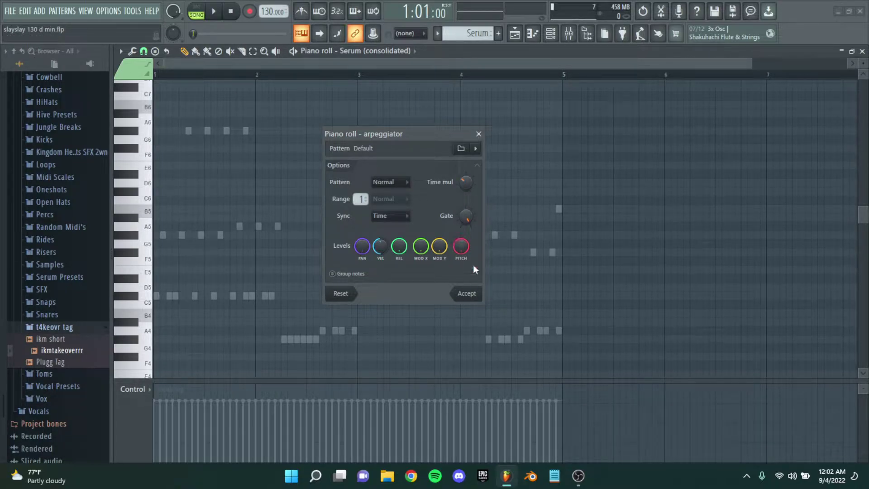
left_click(479, 133)
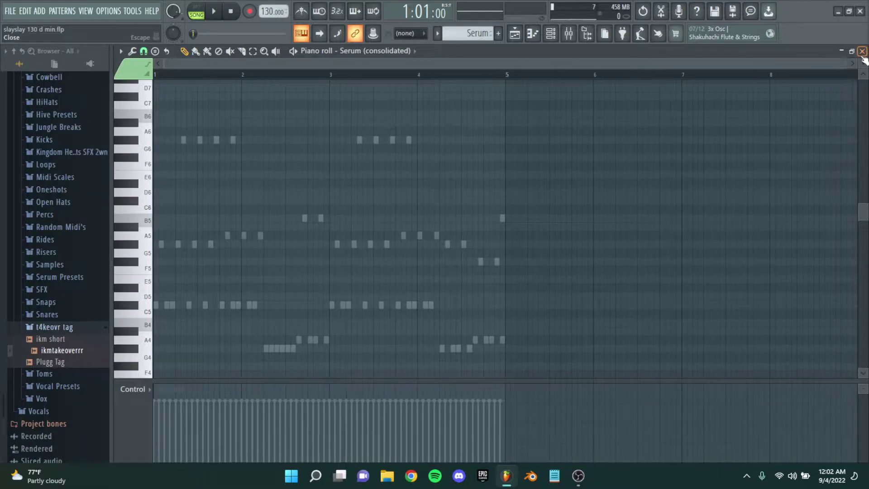
Close the piano roll and set the playlist playback position to the start of bar 5
left_click(862, 51)
scroll(455, 181, "up", 5)
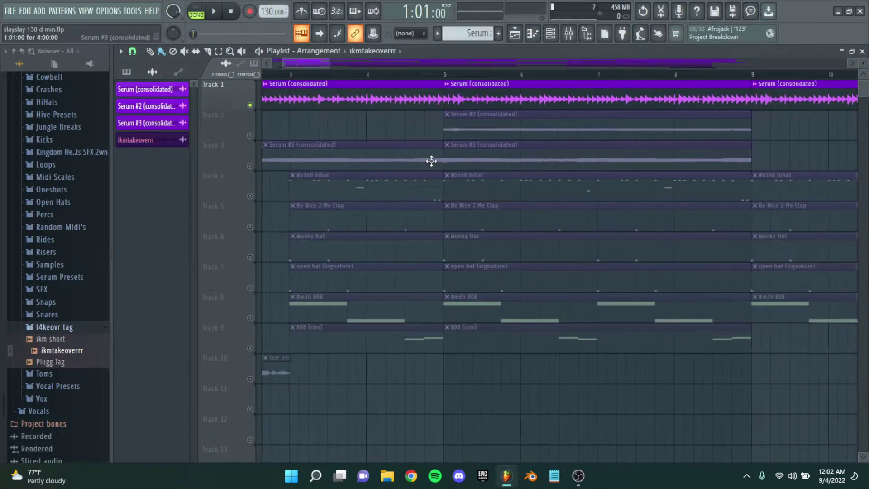
left_click(428, 76)
left_click_drag(454, 171, 338, 170)
scroll(529, 118, "down", 6)
left_click_drag(579, 160, 433, 230)
scroll(351, 171, "right", 1)
scroll(351, 171, "up", 2)
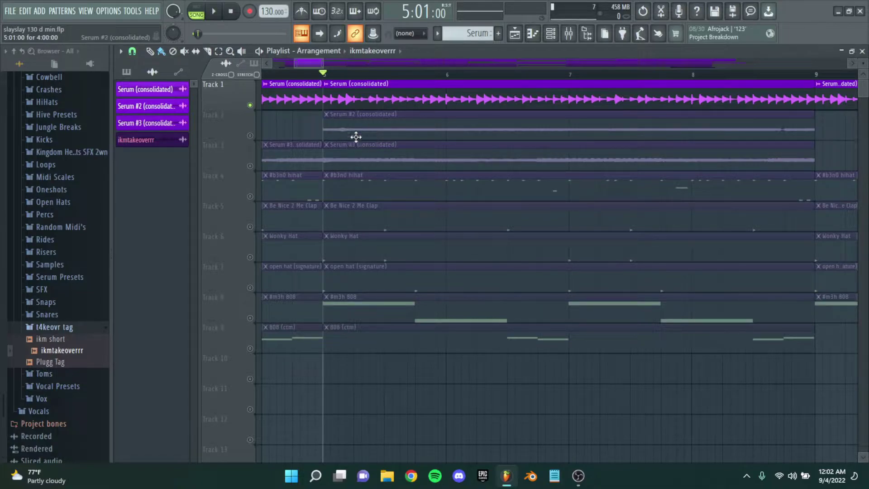
scroll(223, 157, "right", 1)
Solo Track 2 in the playlist and select the Serum #2 pattern
right_click(249, 136)
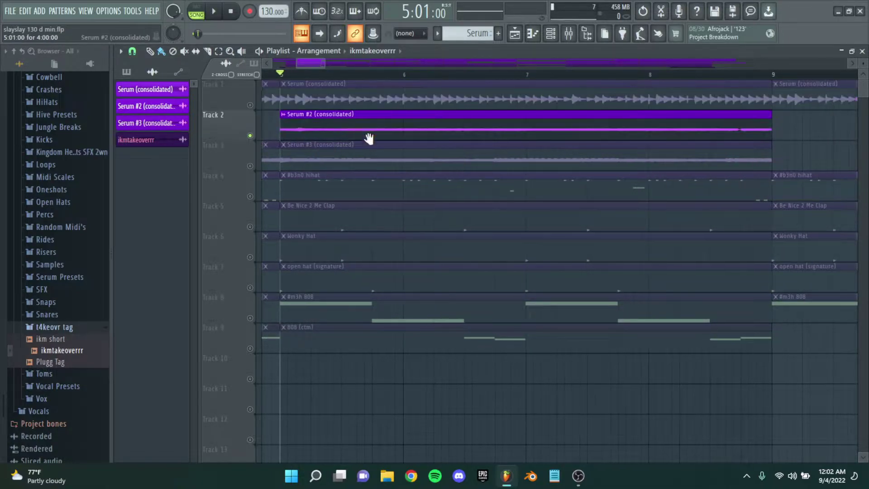
scroll(380, 145, "up", 2)
scroll(378, 151, "down", 3)
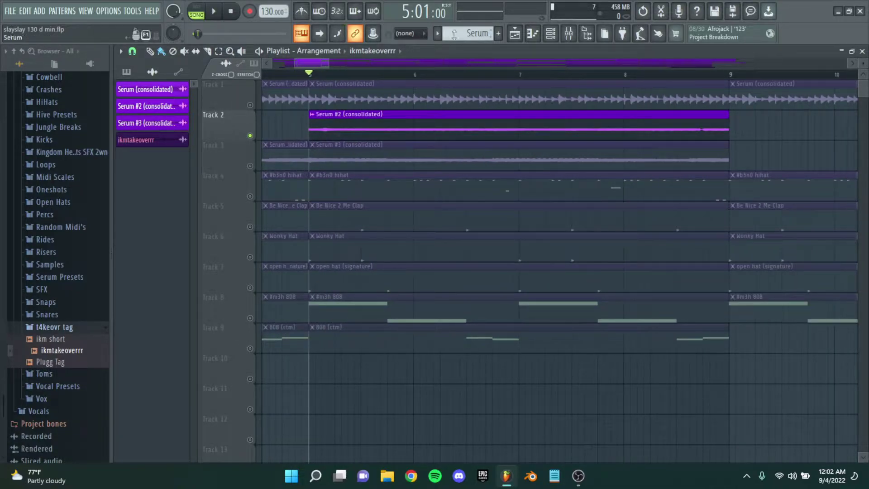
left_click(437, 33)
left_click(468, 58)
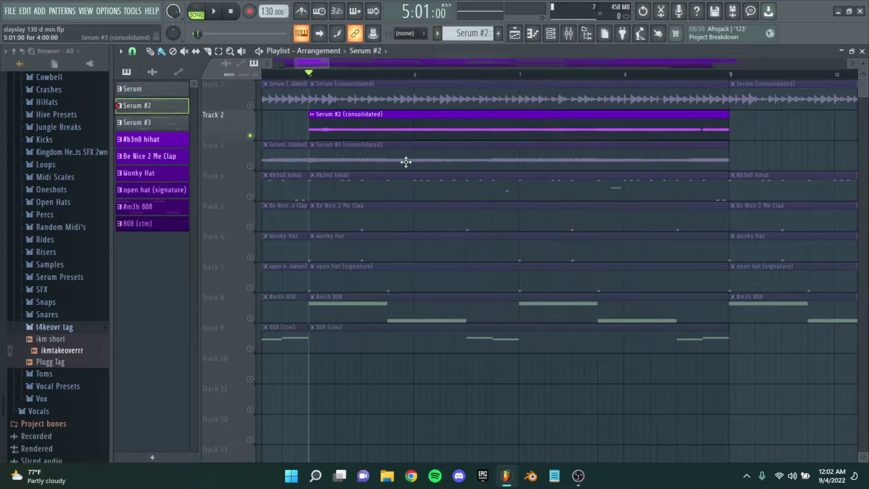
scroll(373, 181, "down", 2)
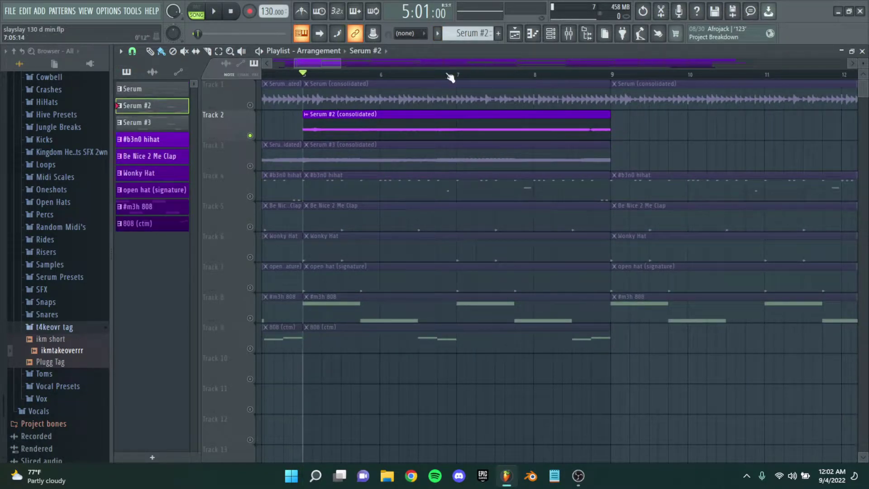
Play the soloed track from bar 5, view the Serum #2 notes in the piano roll, and stop playback
key("space")
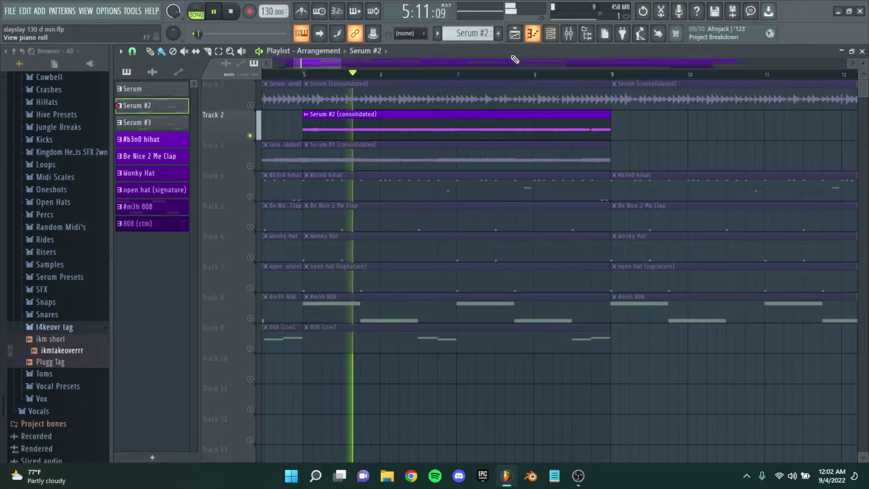
key("F7")
double_click(301, 256)
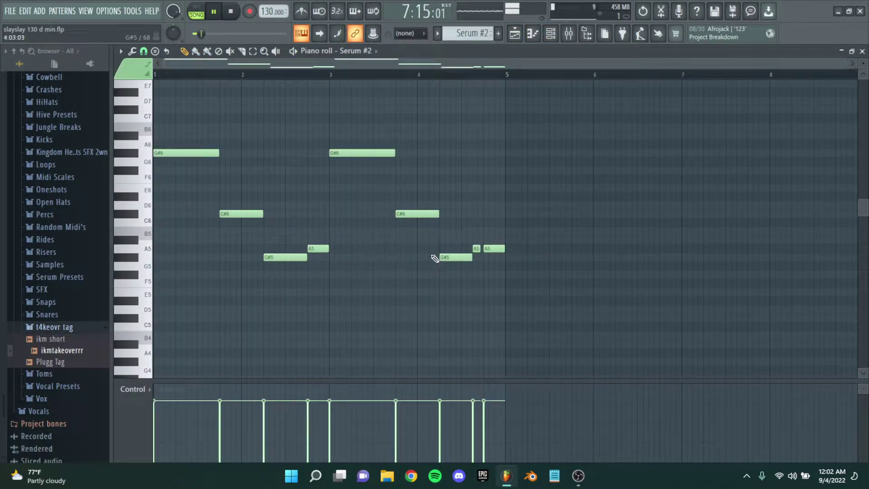
key("space")
key("F5")
left_click(551, 34)
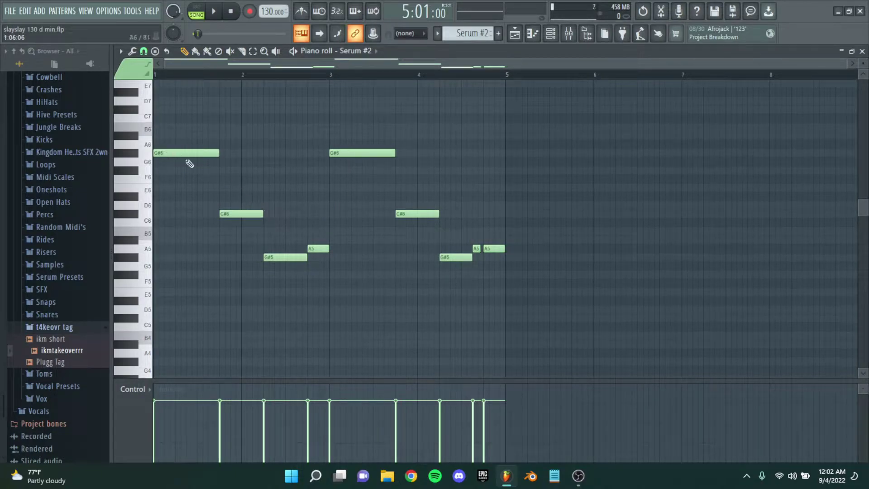
Examine the A5 notes at the ends of bars 2 and 4 in Serum #2 and return to the playlist
left_click(319, 248)
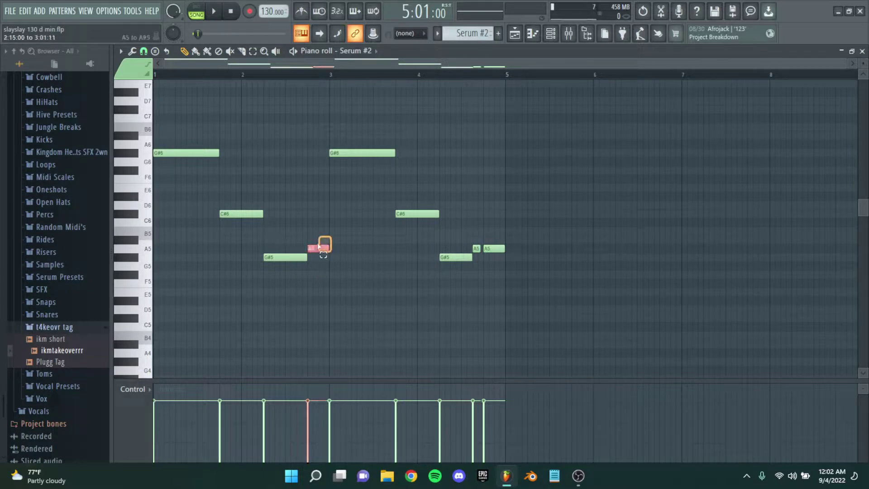
left_click(486, 248)
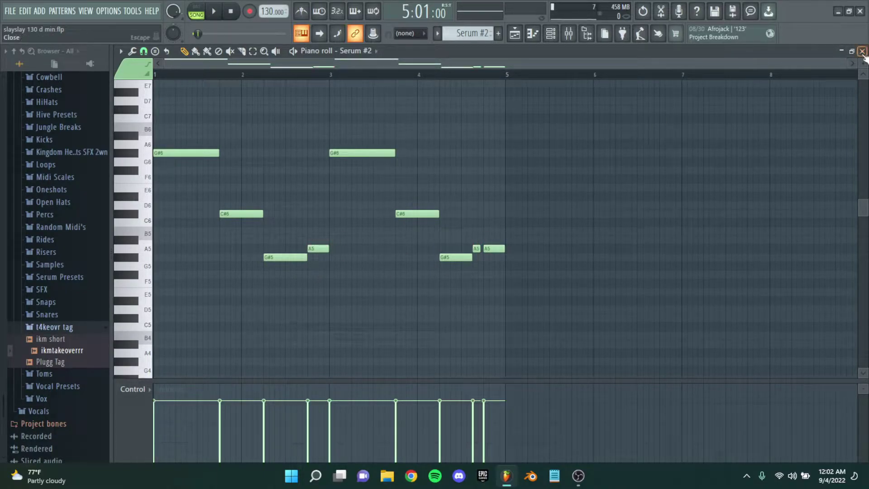
left_click(862, 51)
scroll(415, 150, "up", 3)
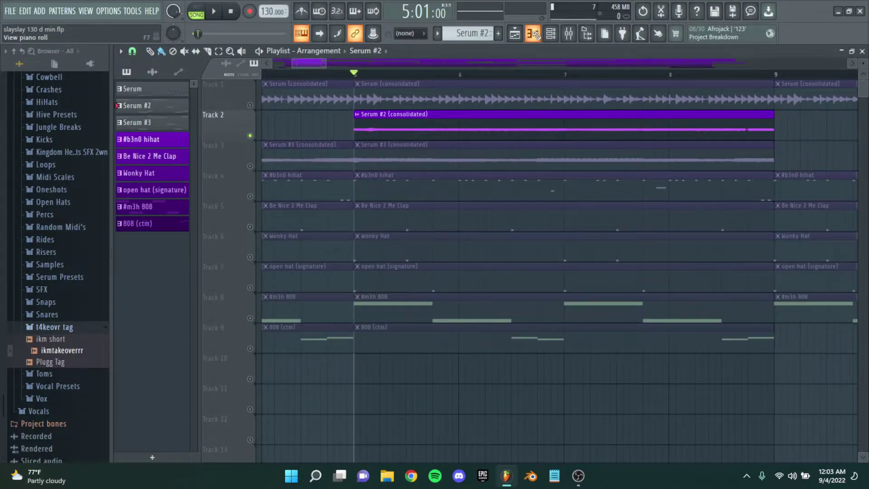
View the Serum #2 pattern in the piano roll, select all its notes and deselect them, and return to the playlist
left_click(533, 33)
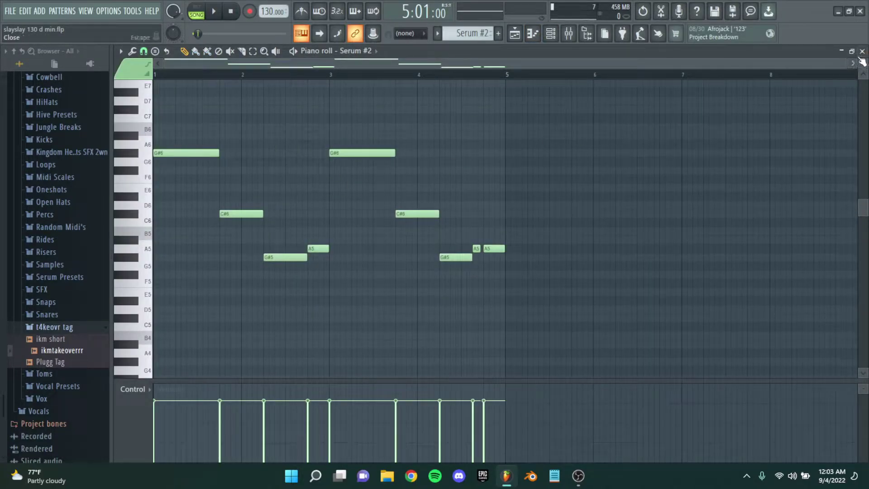
left_click_drag(497, 321, 195, 139)
left_click(297, 133, "ctrl")
key("ctrl+a")
left_click(636, 147)
left_click(862, 52)
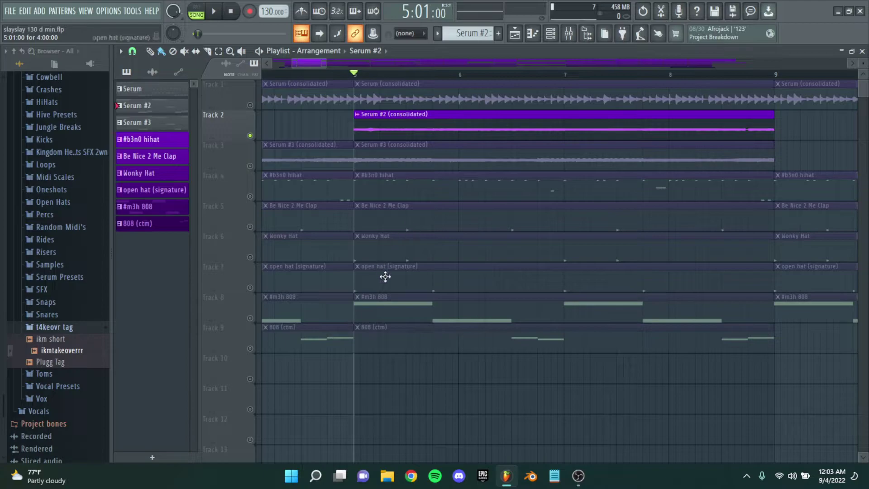
Solo Track 3 in the playlist and select the Serum #3 pattern
scroll(385, 277, "up", 2)
left_click(252, 168)
scroll(398, 152, "right", 2)
scroll(450, 33, "down", 1)
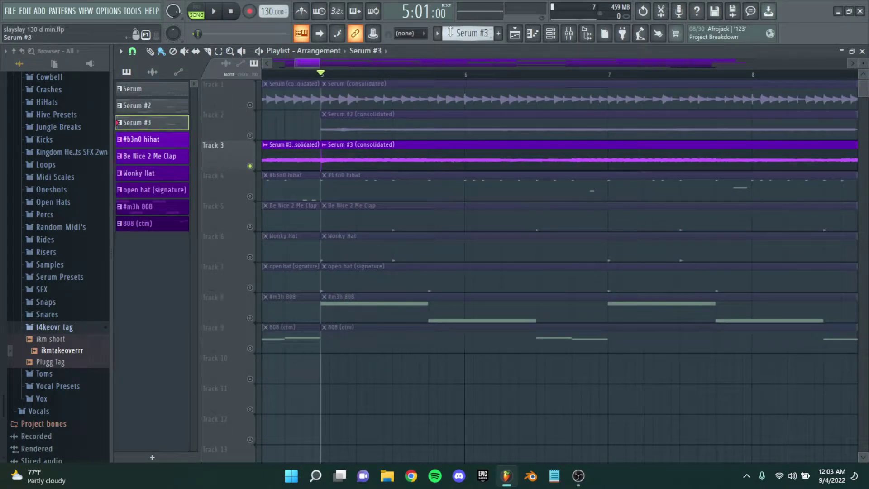
Play the soloed Track 3 from bar 5, switch to the piano roll while it plays, and stop playback
key("space")
left_click(534, 35)
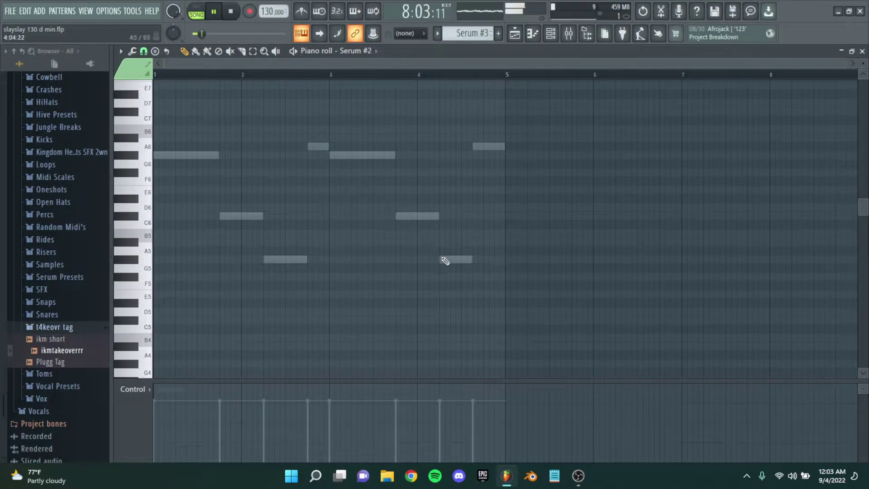
key("space")
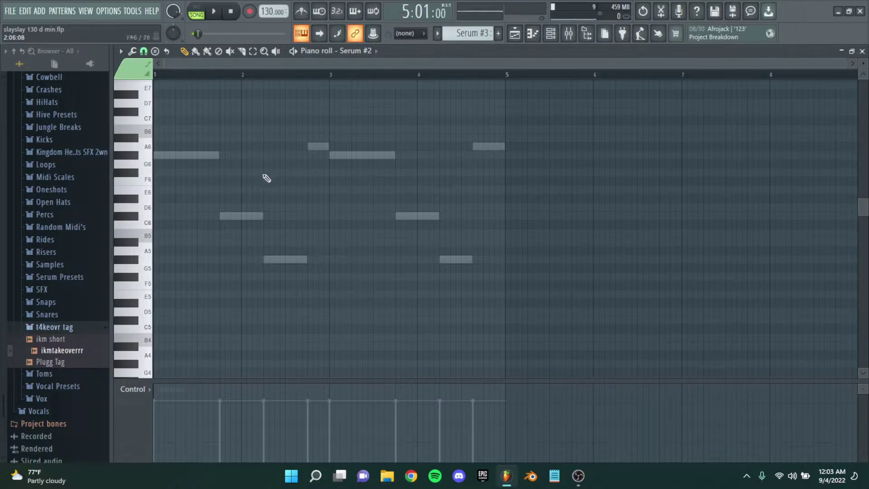
Examine the Serum #3 ghost notes across bars 1 to 4 in the piano roll and return to the playlist
scroll(194, 175, "up", 5)
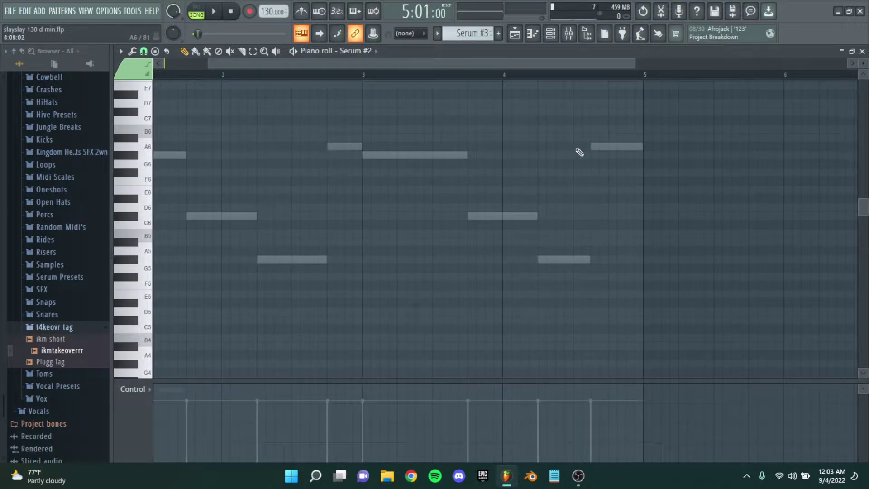
scroll(380, 158, "down", 4)
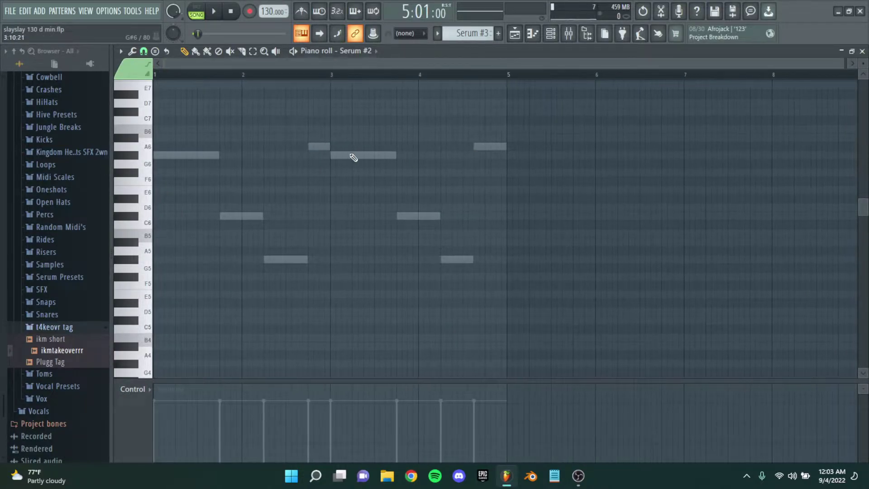
key("ctrl+s")
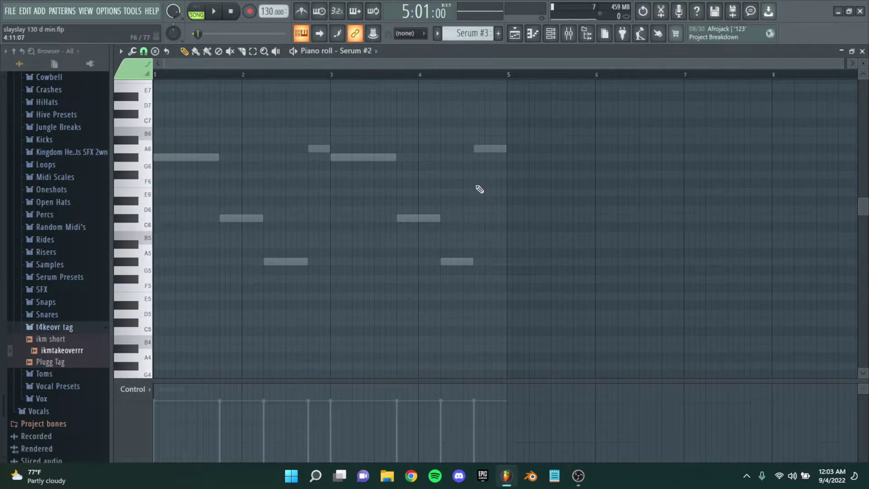
scroll(366, 167, "up", 3)
scroll(407, 182, "down", 3)
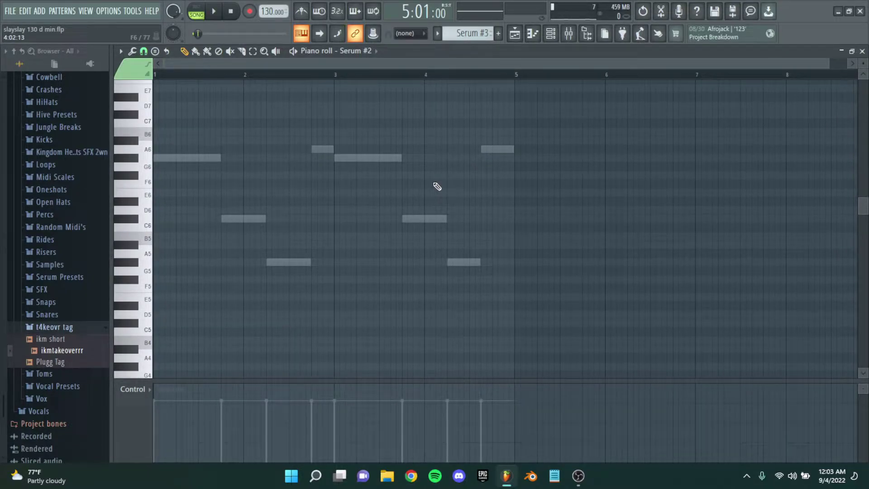
scroll(392, 177, "up", 2)
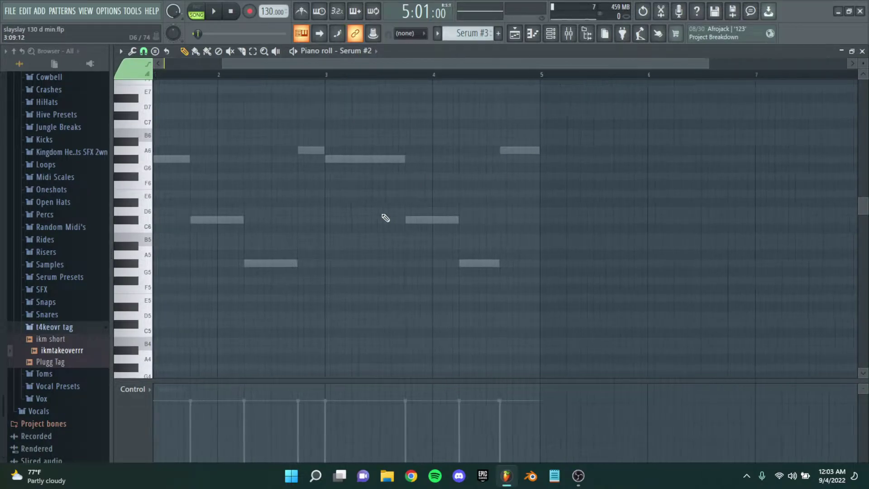
scroll(448, 191, "down", 2)
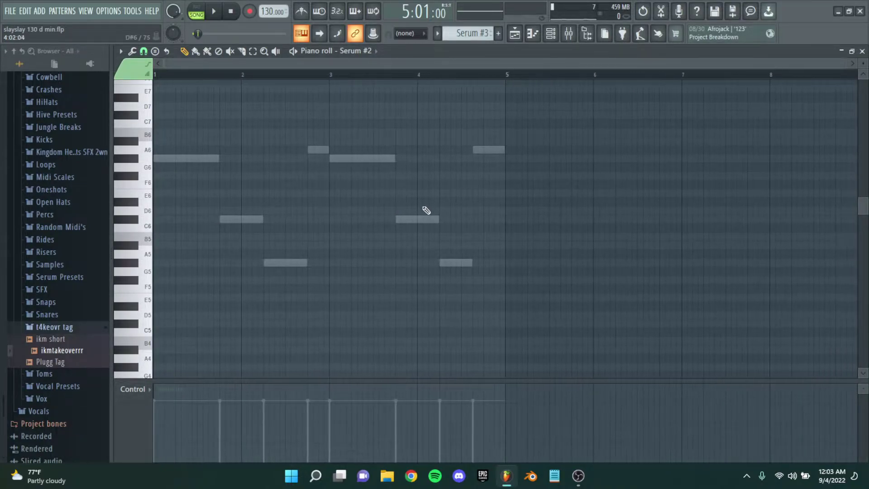
scroll(386, 207, "up", 2)
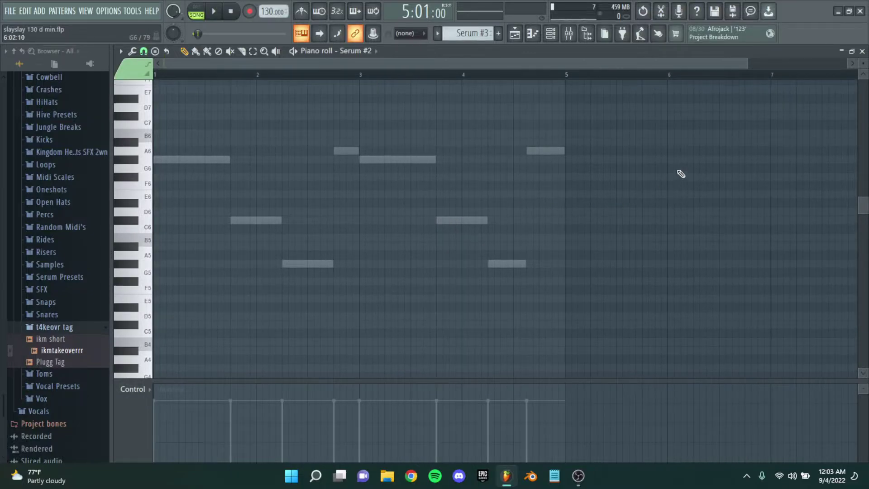
scroll(390, 186, "down", 2)
left_click(862, 52)
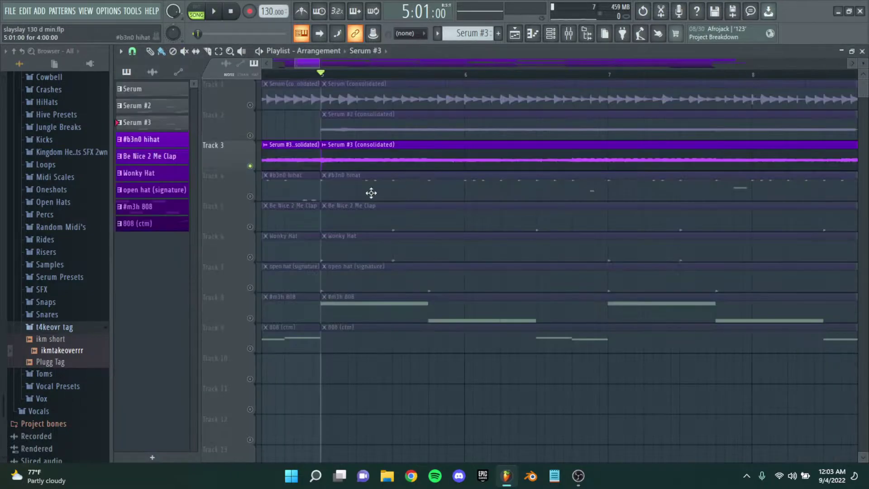
Check Serum #3 in the channel rack, look over its notes again in the piano roll, and return to the playlist
left_click(550, 35)
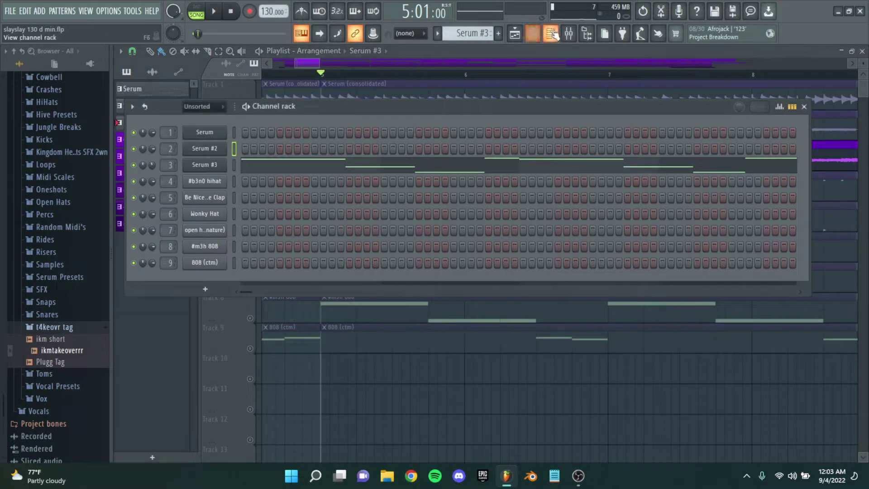
left_click(550, 35)
left_click(516, 34)
left_click(519, 35)
left_click(533, 34)
scroll(473, 183, "up", 1)
mouse_move(432, 156)
left_mouse_down()
mouse_move(287, 140)
mouse_move(239, 188)
mouse_move(248, 164)
mouse_move(283, 172)
left_mouse_up()
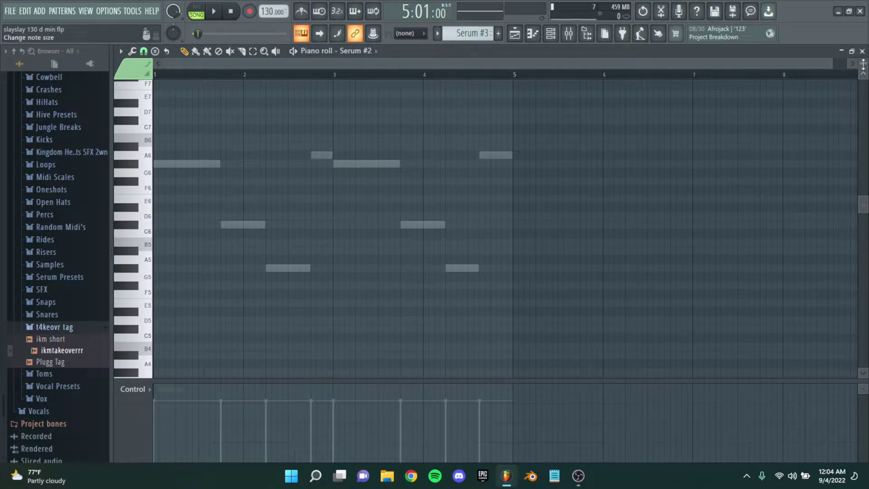
left_click(864, 51)
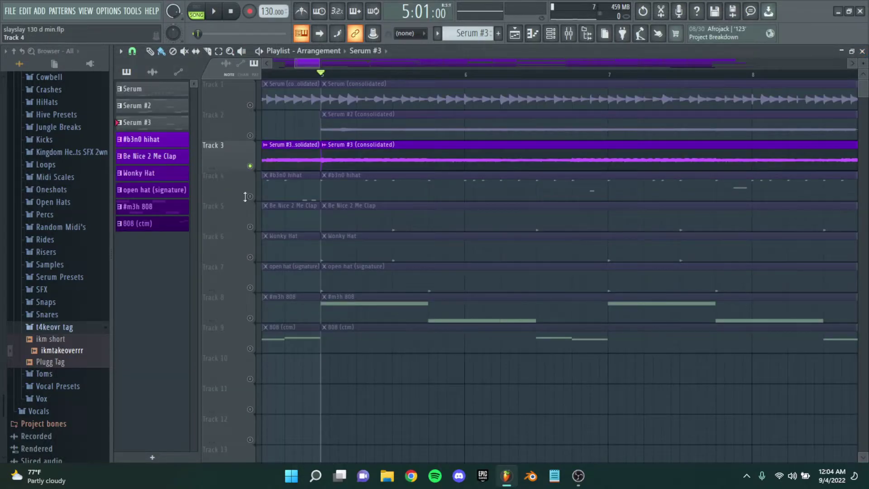
Enable only Tracks 1, 2 and 3 in the playlist so the three Serum layers sound together
right_click(250, 196)
right_click(250, 196)
right_click(250, 166)
left_click(250, 135)
left_click(250, 105)
Play the three combined Serum layers from bar 5 and stop playback
scroll(402, 128, "down", 2)
key("space")
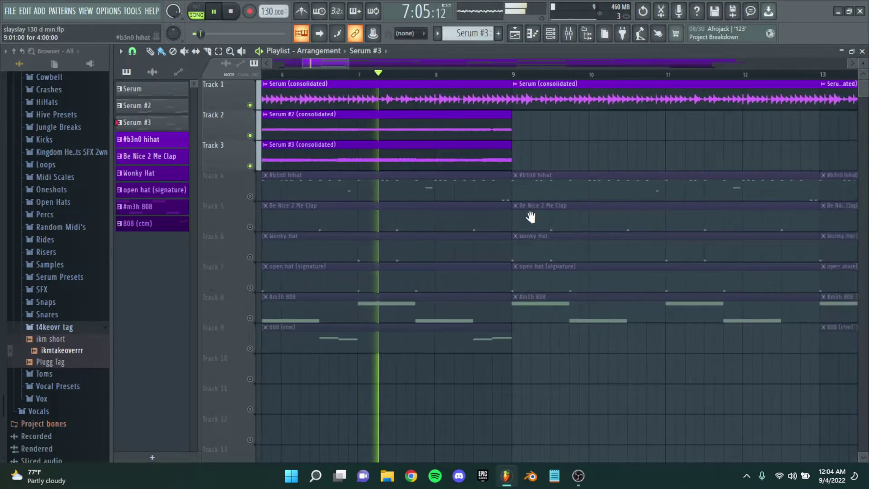
scroll(489, 214, "down", 2)
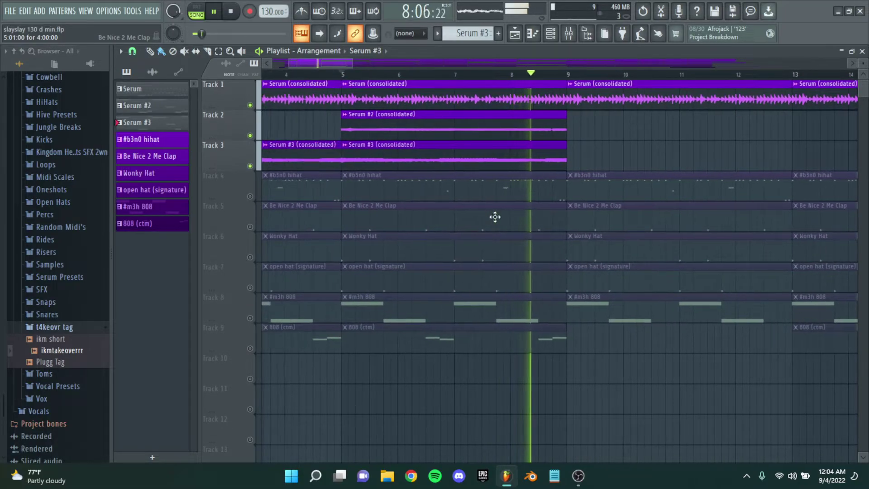
key("space")
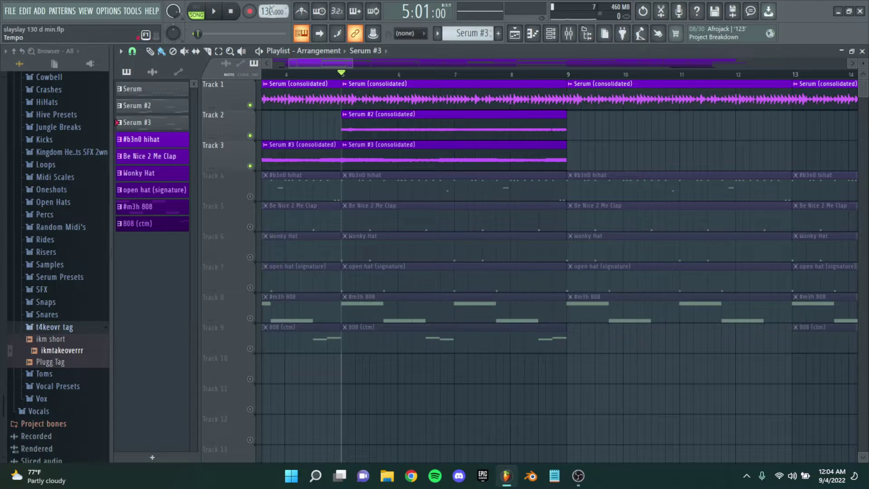
Unmute all the playlist tracks
scroll(419, 237, "up", 1)
scroll(343, 190, "down", 1)
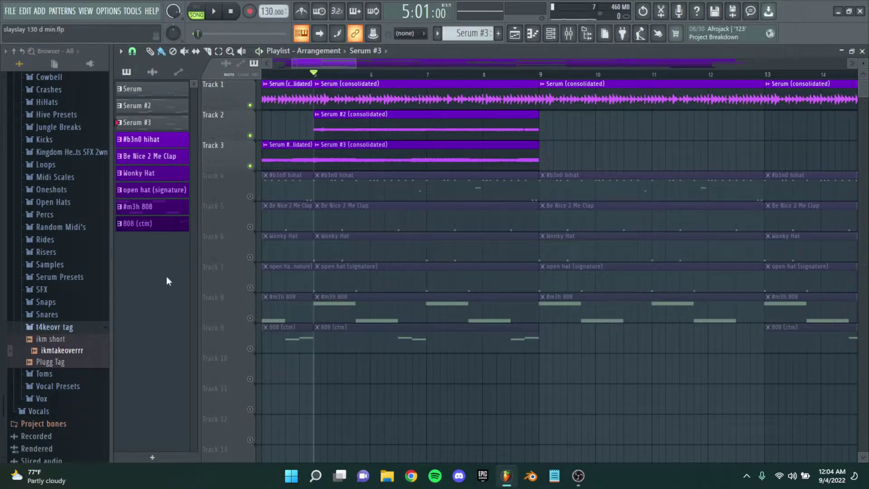
right_click(252, 196)
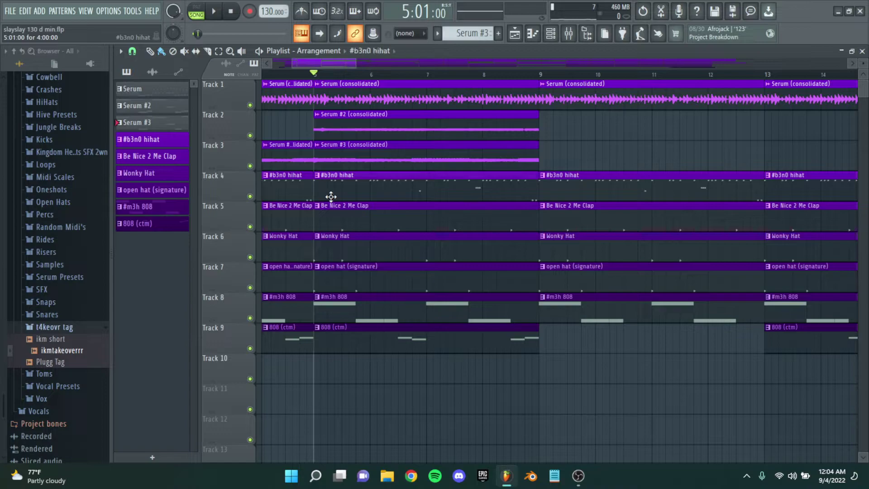
Open the #b3n0 hihat pattern in the piano roll, select the notes below C5, and clear the selection
double_click(330, 193)
scroll(429, 181, "down", 5)
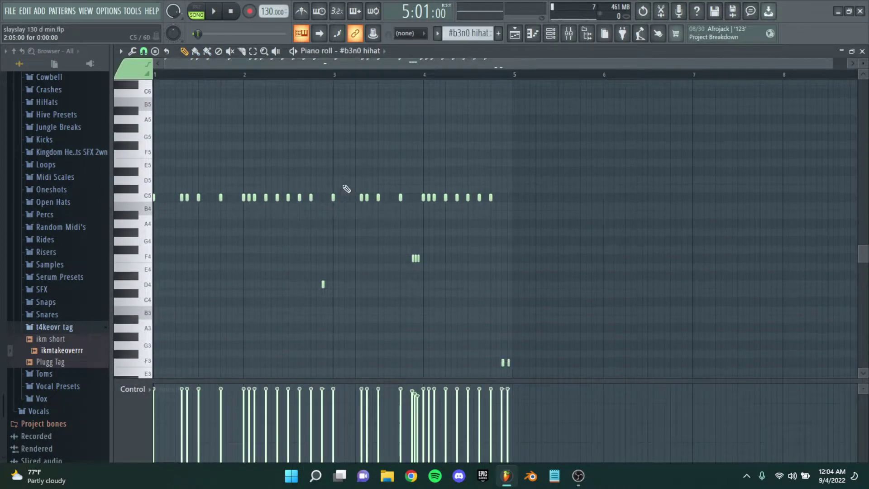
scroll(382, 229, "down", 2)
left_click_drag(543, 342, 317, 188)
scroll(390, 240, "down", 1)
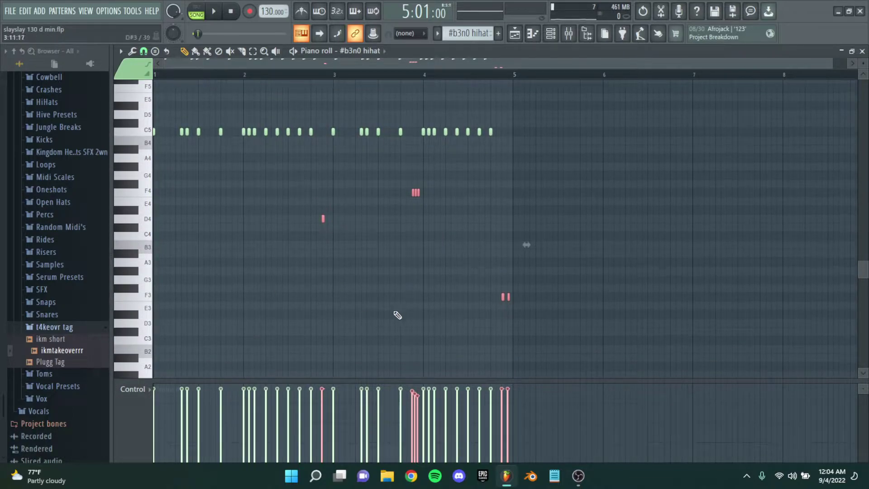
left_click(323, 288)
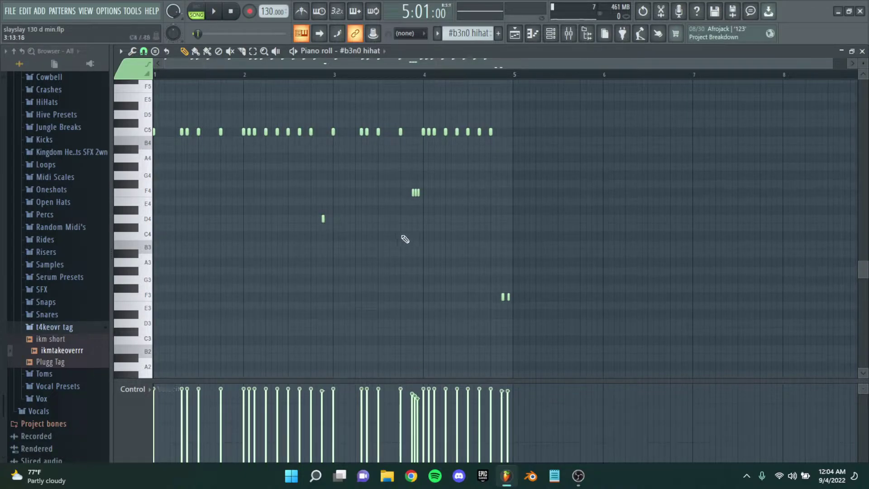
Play the #b3n0 hihat pattern on its own in pattern mode and stop playback
scroll(448, 258, "up", 1)
scroll(276, 162, "up", 1)
scroll(277, 162, "down", 1)
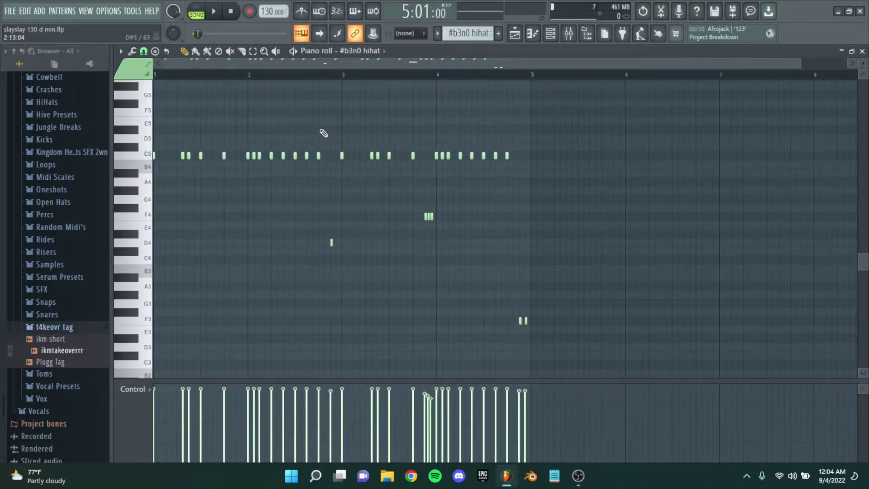
scroll(324, 134, "up", 1)
left_click(294, 52)
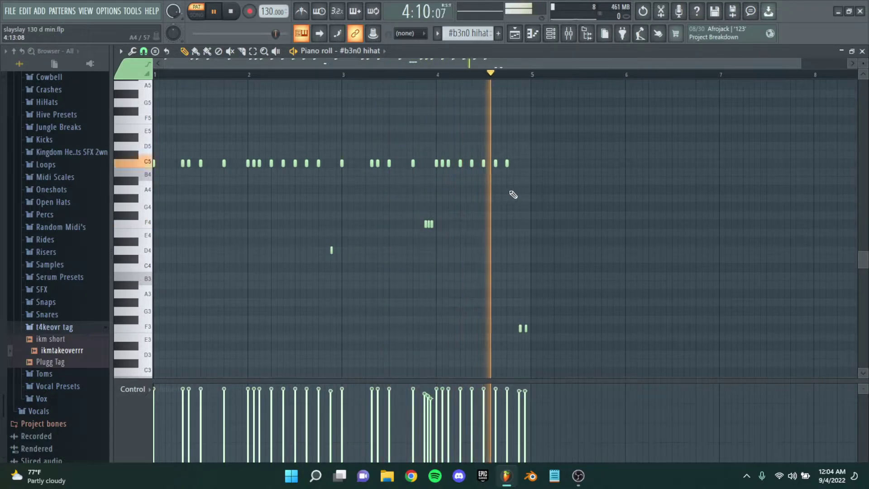
key("space")
Highlight the C5 hi-hat notes in groups and the F3 pair at the end of bar 4, and clear the selection
left_click_drag(379, 260, 434, 266)
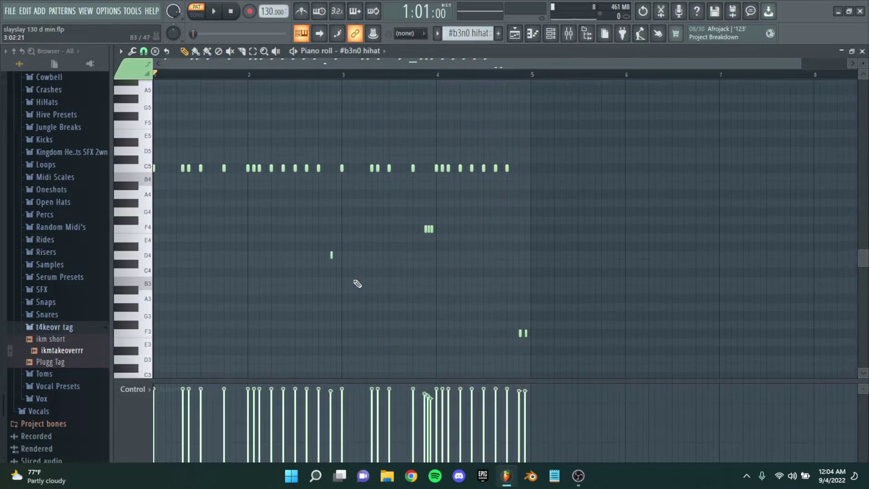
scroll(312, 272, "down", 1)
scroll(284, 254, "up", 2)
scroll(284, 254, "down", 1)
scroll(434, 227, "down", 1)
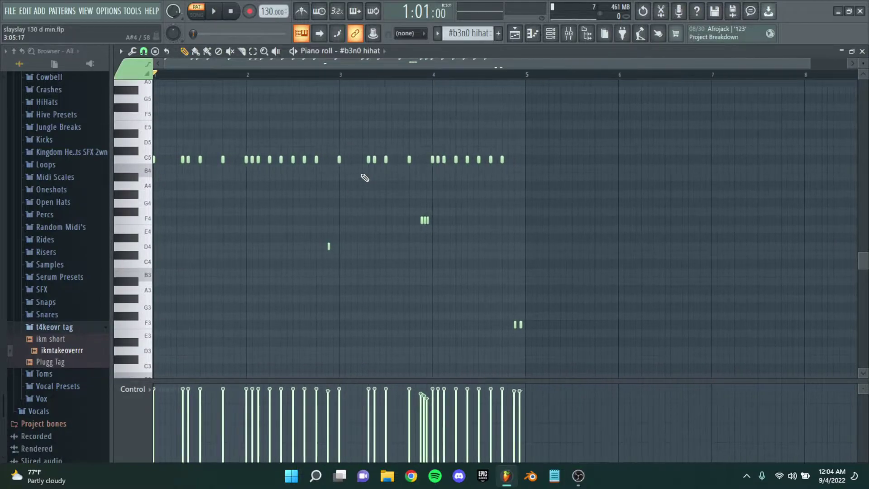
left_click_drag(231, 180, 107, 160)
left_click_drag(413, 180, 343, 140)
scroll(299, 186, "up", 1)
left_click_drag(326, 175, 228, 138)
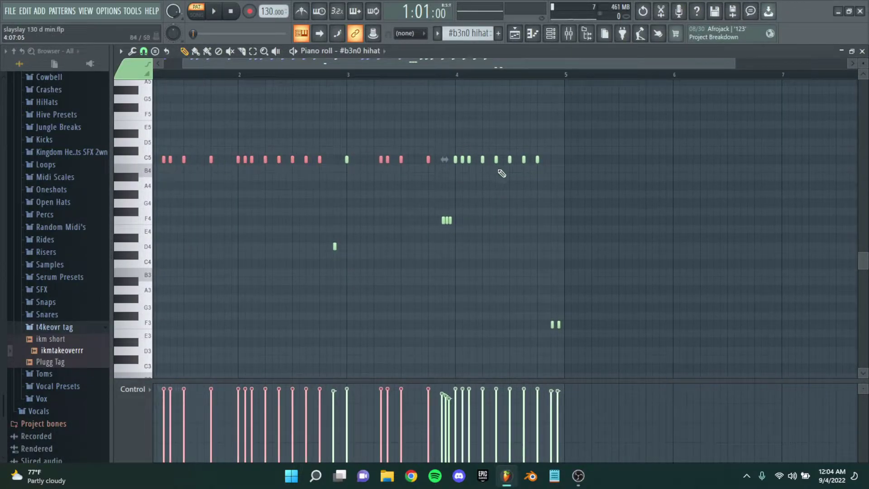
left_click_drag(562, 178, 455, 129)
left_click_drag(567, 337, 490, 285)
scroll(475, 271, "down", 1)
left_click(469, 273, "ctrl")
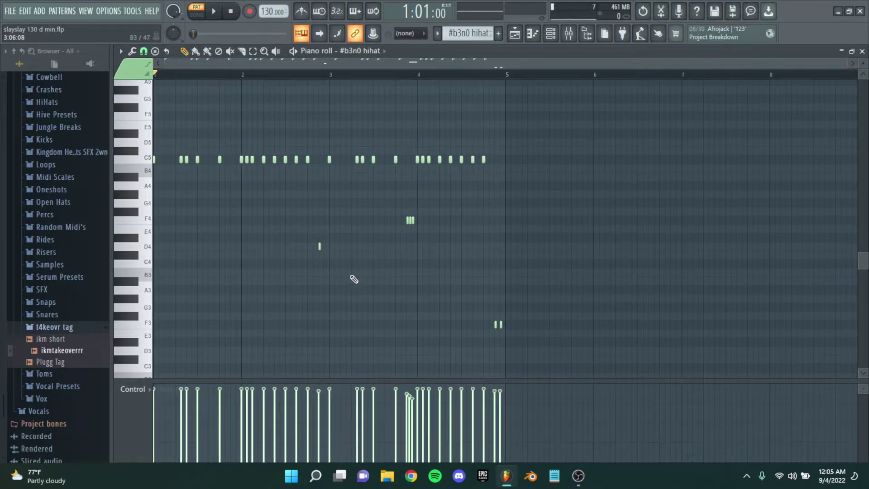
Review the D4, F4 and F3 hi-hat notes and close the piano roll
scroll(464, 252, "down", 1)
scroll(498, 266, "up", 1)
scroll(510, 270, "down", 2)
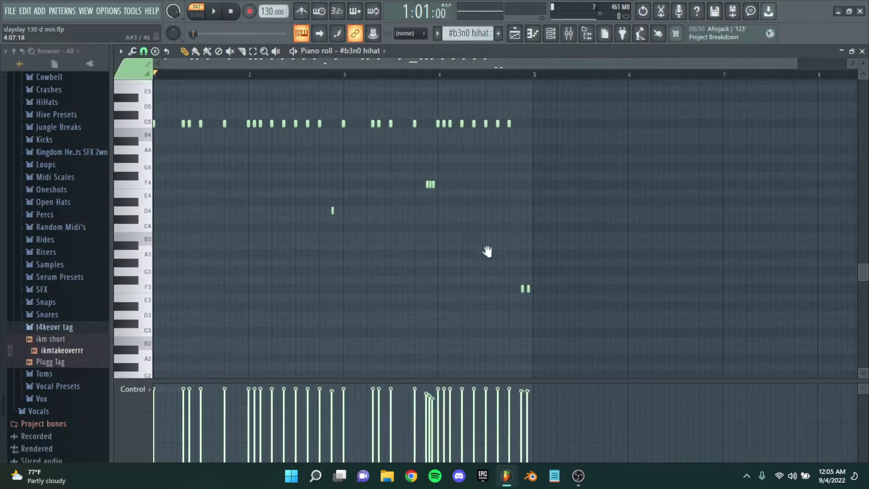
scroll(481, 247, "up", 3)
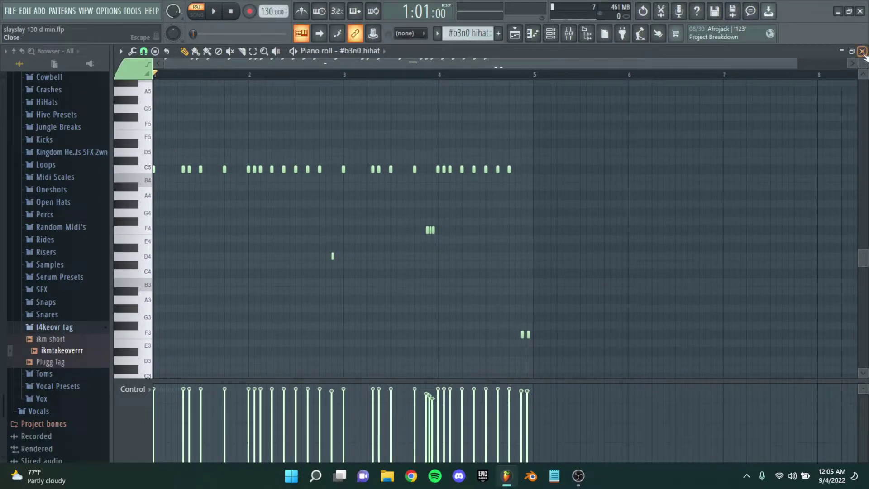
left_click(863, 51)
Open the Be Nice 2 Me Clap pattern in the piano roll and examine its C5 clap notes across four bars
scroll(357, 219, "up", 2)
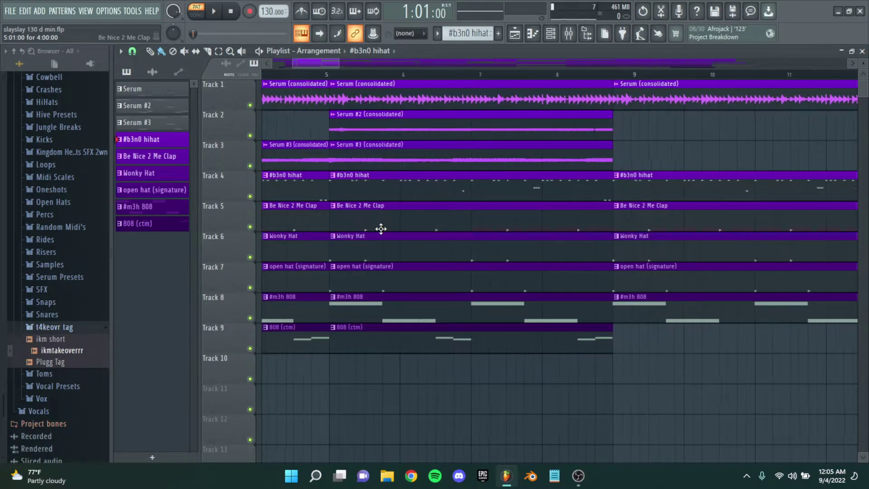
scroll(374, 229, "down", 2)
double_click(273, 204)
scroll(430, 220, "up", 1)
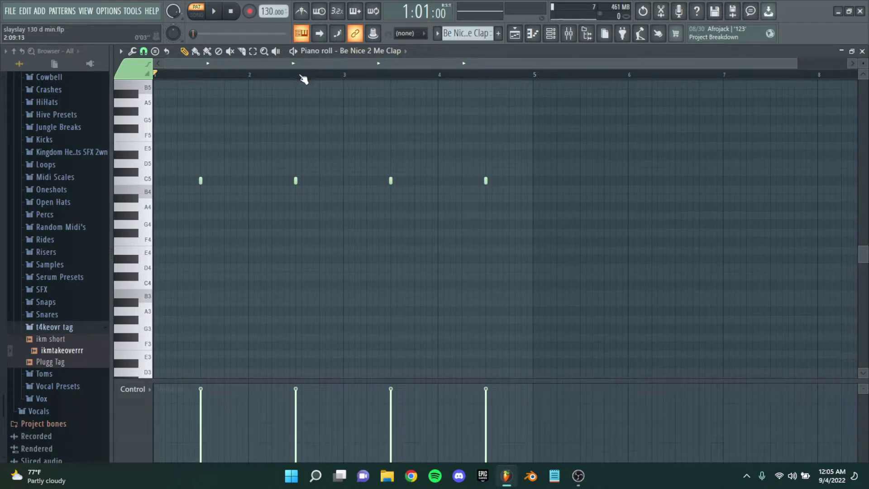
left_click(151, 183)
scroll(230, 168, "up", 3, "ctrl")
scroll(446, 177, "up", 1)
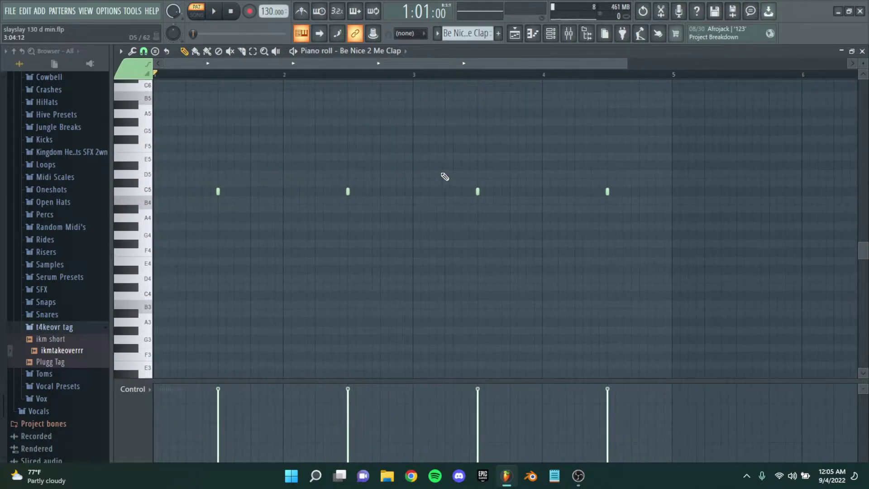
Play the Be Nice 2 Me Clap pattern on its own from the start and stop playback
scroll(446, 176, "down", 1, "ctrl")
key("space")
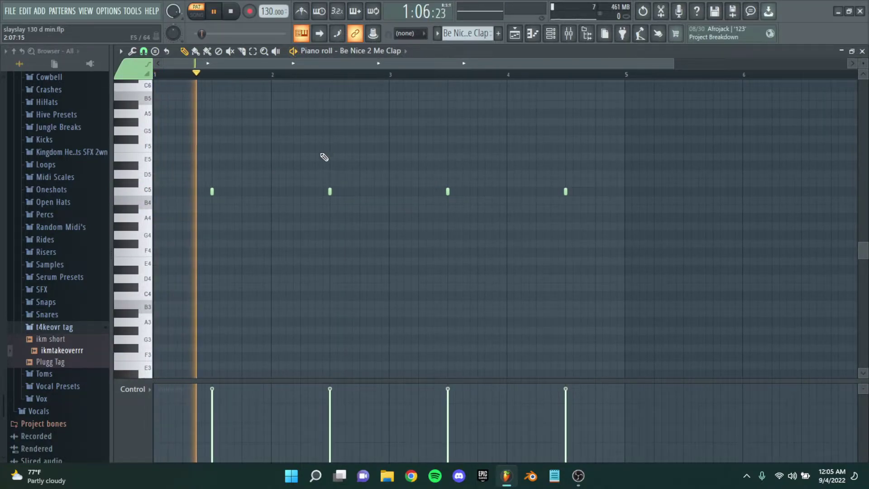
key("space")
Review the placement of the C5 clap notes across the four bars and close the piano roll
scroll(312, 194, "down", 3, "ctrl")
left_click_drag(297, 222, 190, 161)
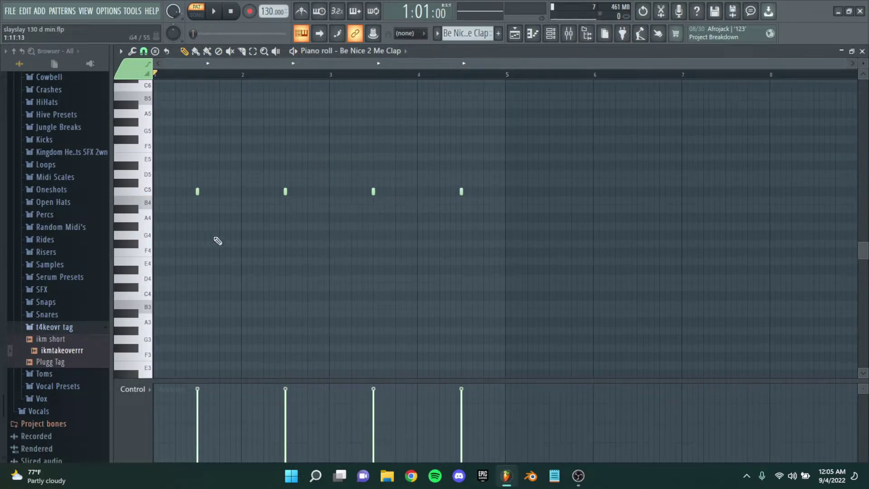
scroll(213, 185, "up", 2, "ctrl")
scroll(217, 187, "up", 1)
scroll(268, 196, "down", 2, "ctrl")
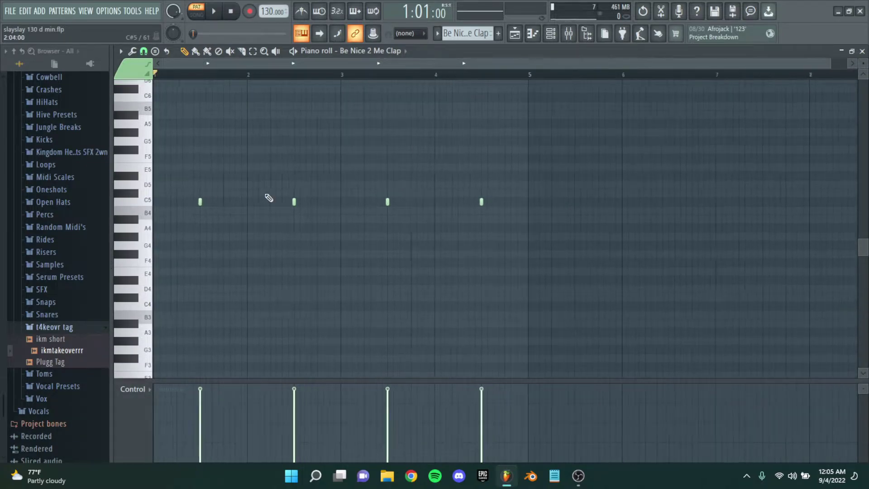
left_click(863, 51)
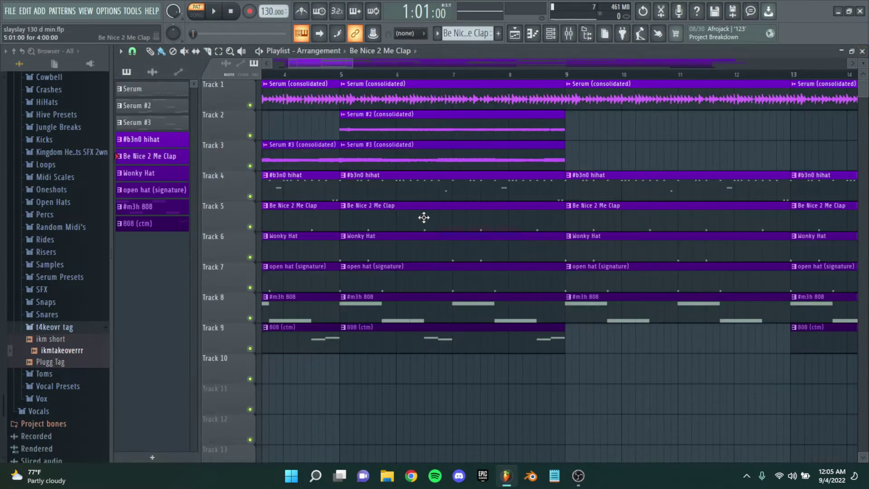
Open the Wonky Hat pattern from Track 6 in the piano roll
scroll(360, 252, "down", 2, "ctrl")
double_click(359, 252)
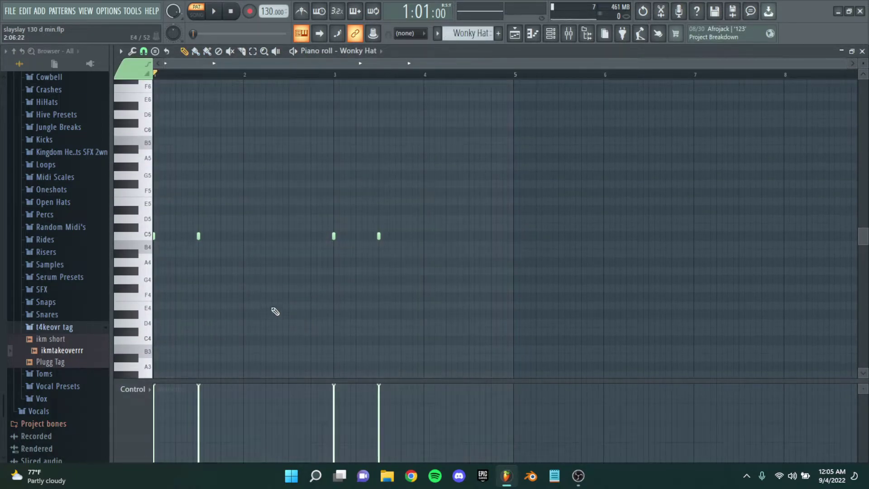
scroll(317, 294, "down", 1)
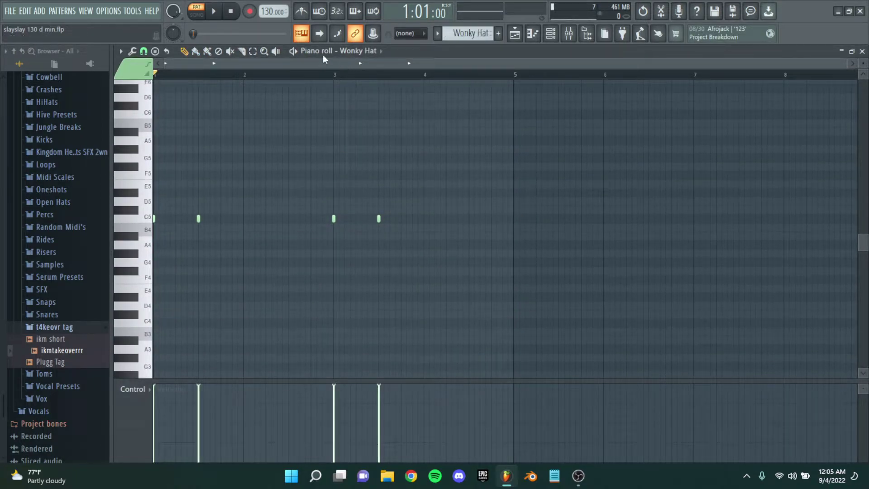
Play the Wonky Hat pattern on its own, stop playback and close its piano roll
key("space")
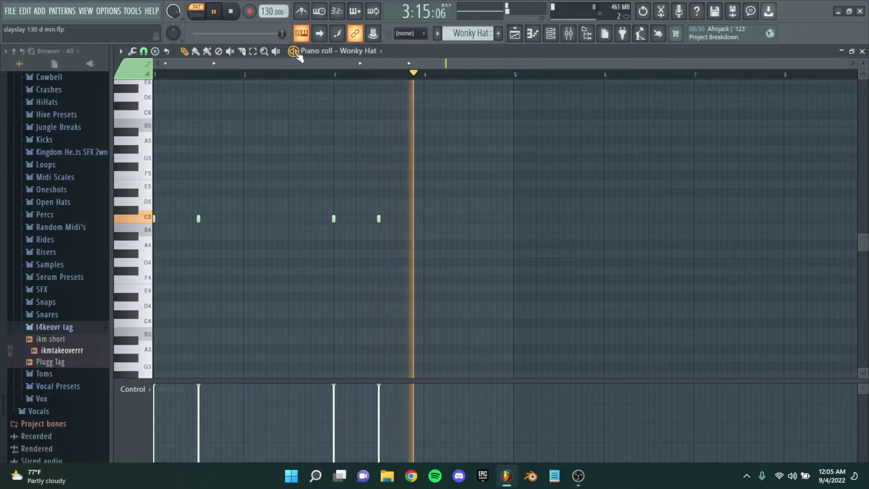
key("space")
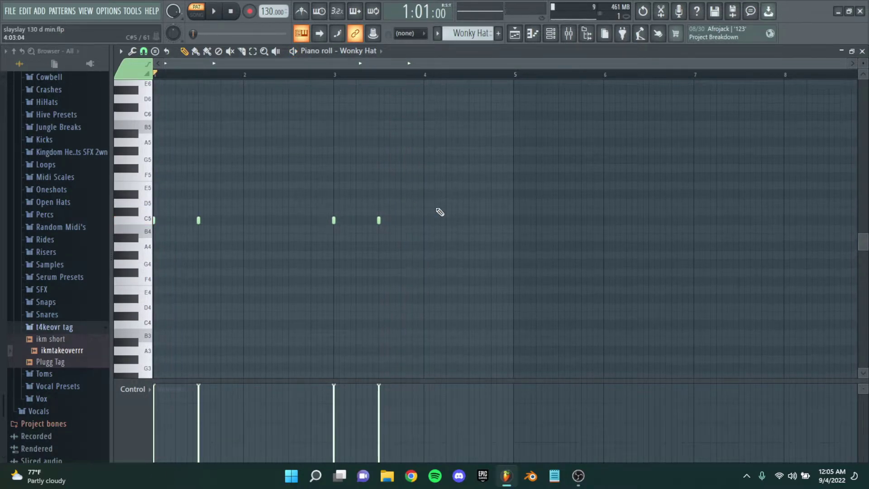
scroll(495, 171, "up", 1)
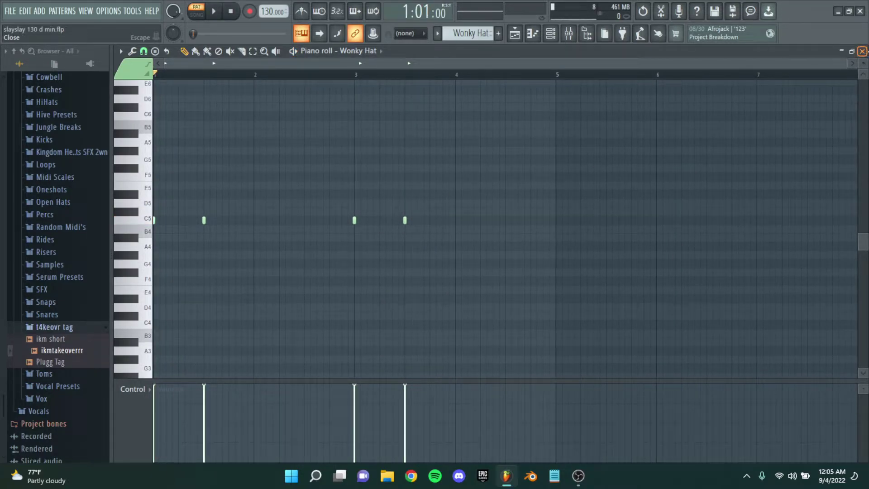
left_click(863, 52)
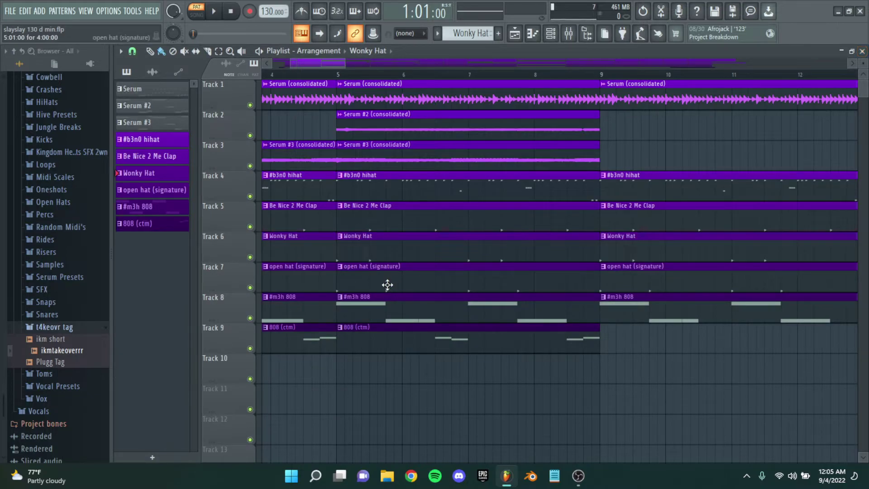
Open the open hat (signature) pattern from Track 7 in the piano roll and examine its C5 notes
left_click_drag(378, 288, 411, 275)
double_click(411, 276)
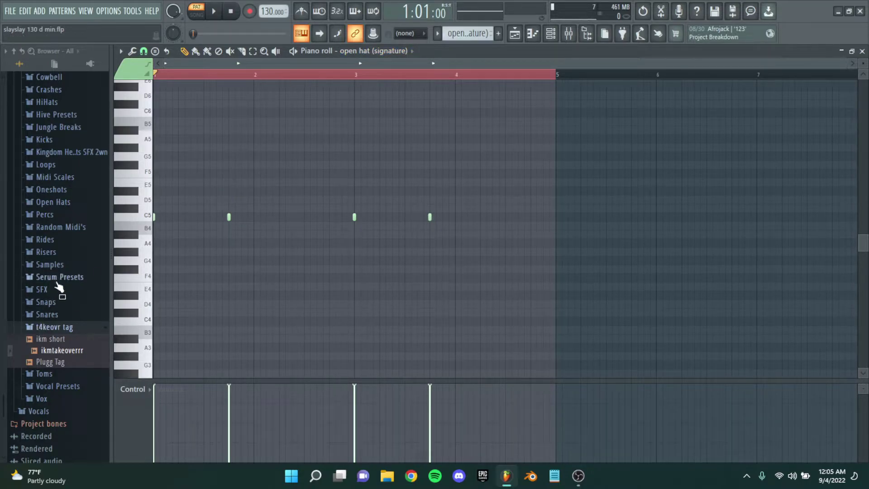
left_click(229, 157, "ctrl")
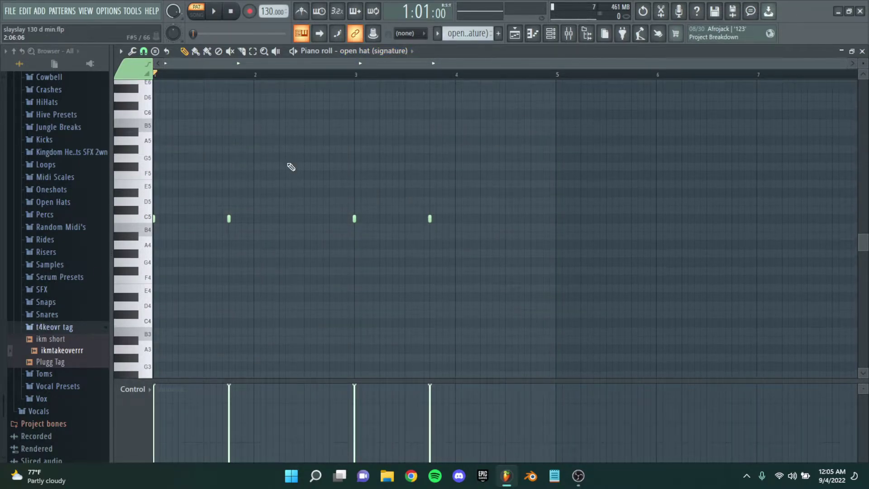
scroll(286, 154, "up", 1)
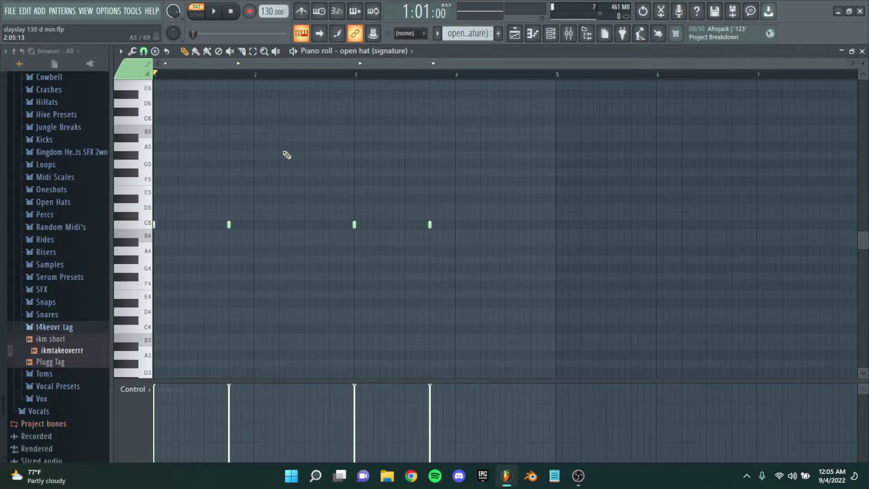
scroll(307, 145, "down", 1)
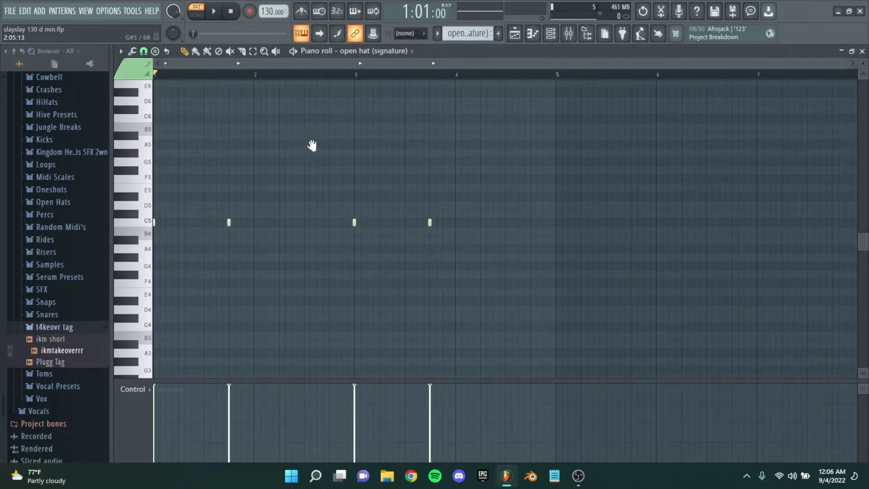
Play the open hat (signature) pattern on its own, stop playback and close its piano roll
left_click(293, 51)
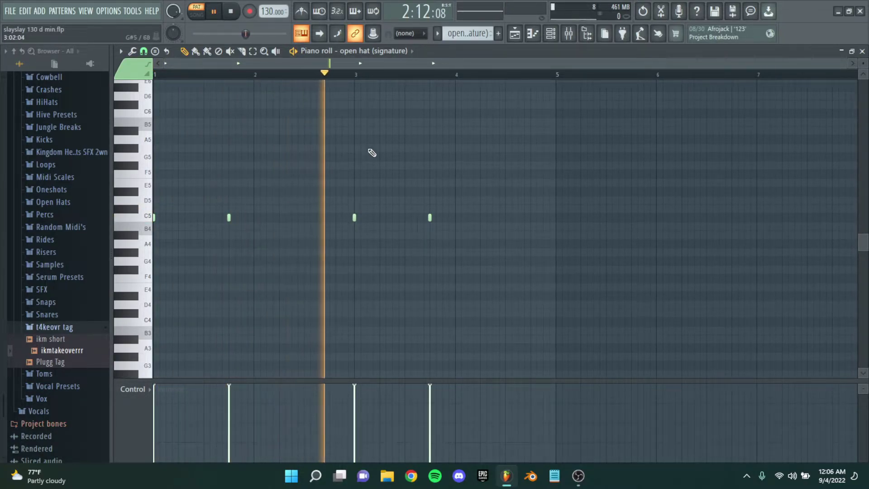
key("space")
left_click(863, 54)
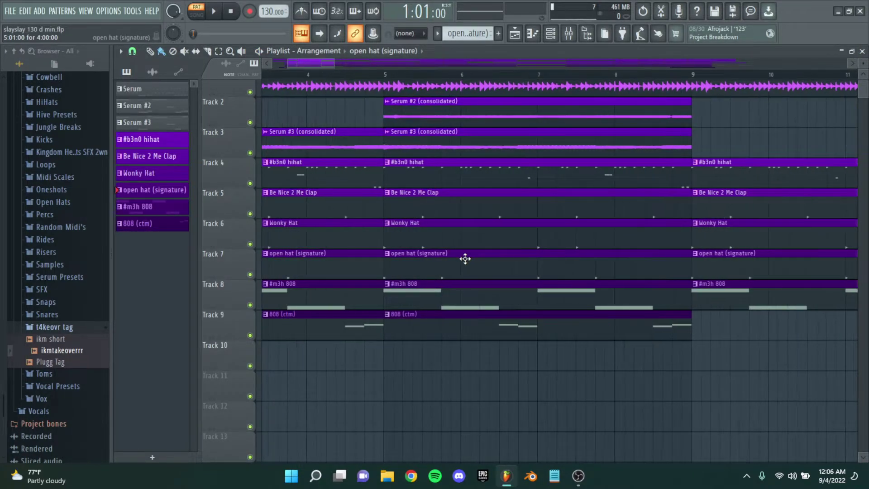
View the Wonky Hat and open hat (signature) sampler settings from the channel rack and close the windows
scroll(475, 256, "down", 1)
scroll(474, 264, "up", 1)
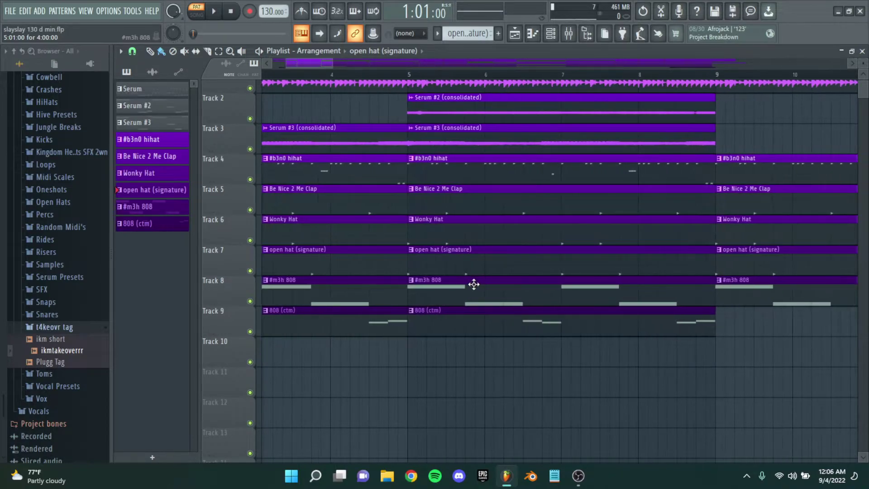
key("F6")
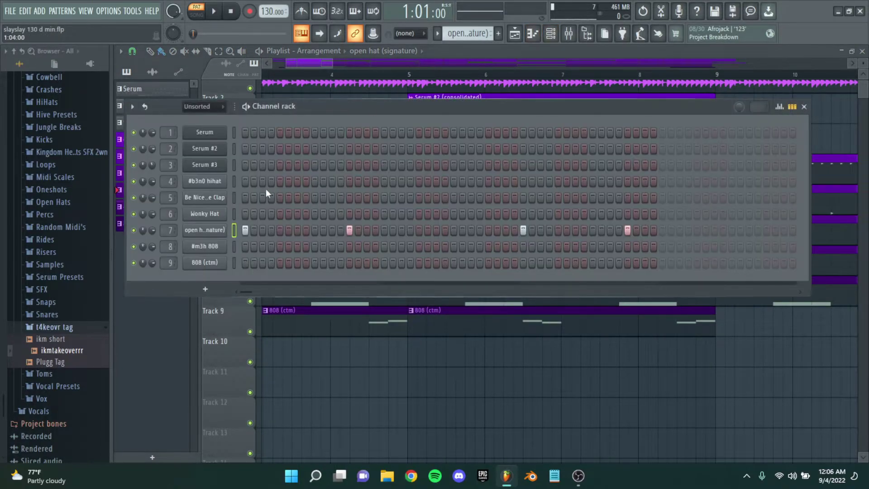
left_click(219, 215)
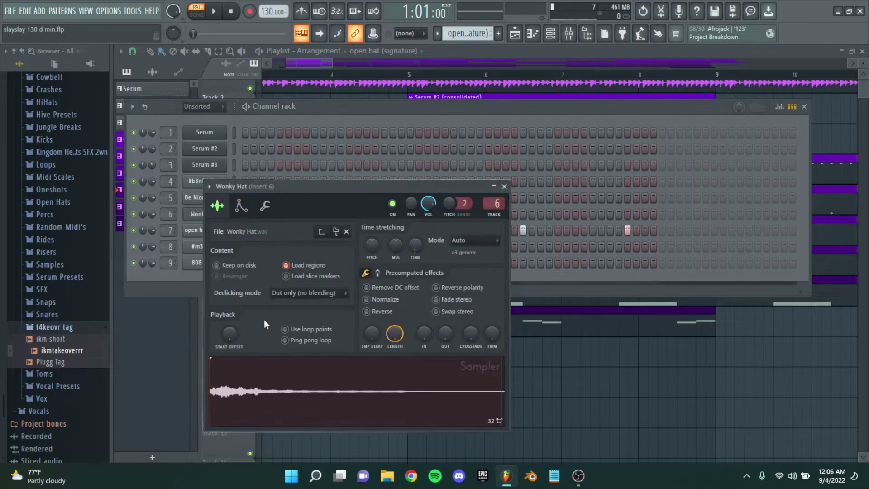
left_click(505, 187)
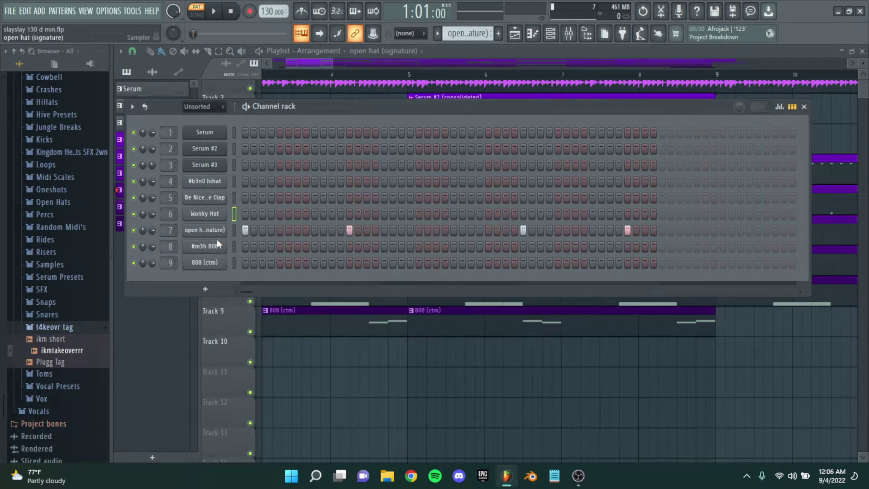
left_click(202, 230)
left_click(519, 200)
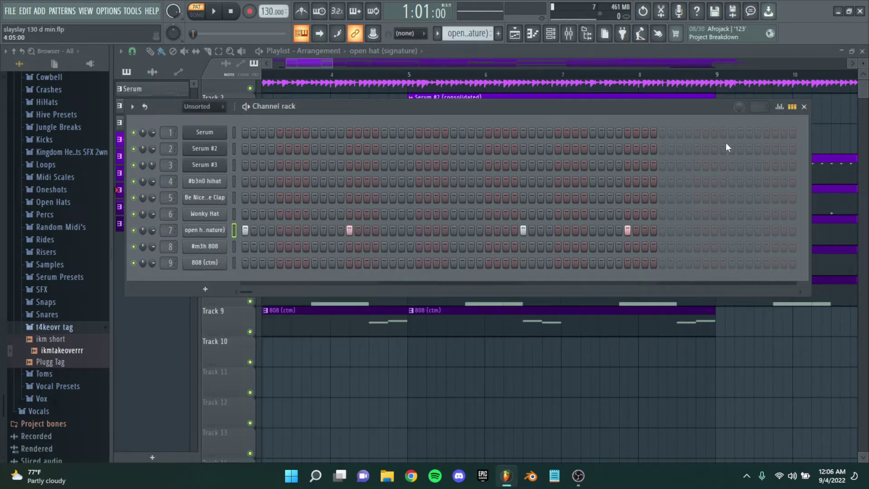
left_click(805, 107)
Reopen the channel rack to inspect the open hat (signature) sample and waveform, and close both windows
scroll(460, 247, "up", 1)
scroll(446, 240, "down", 1)
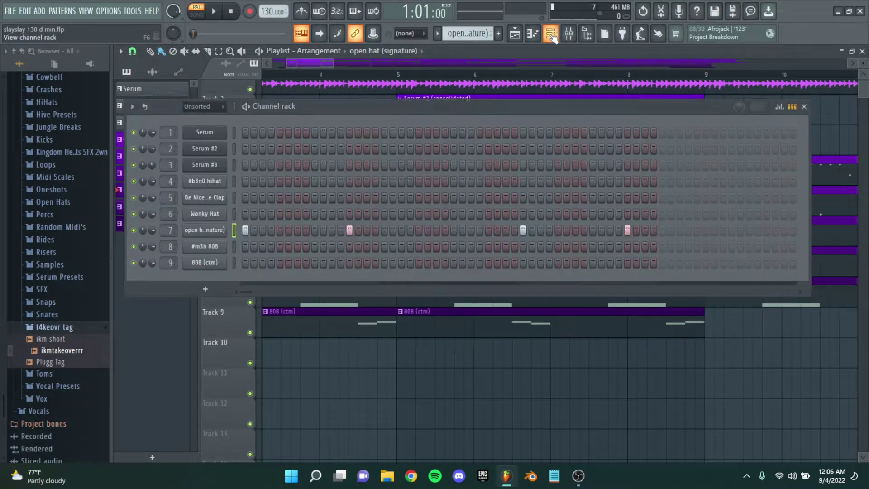
left_click(550, 33)
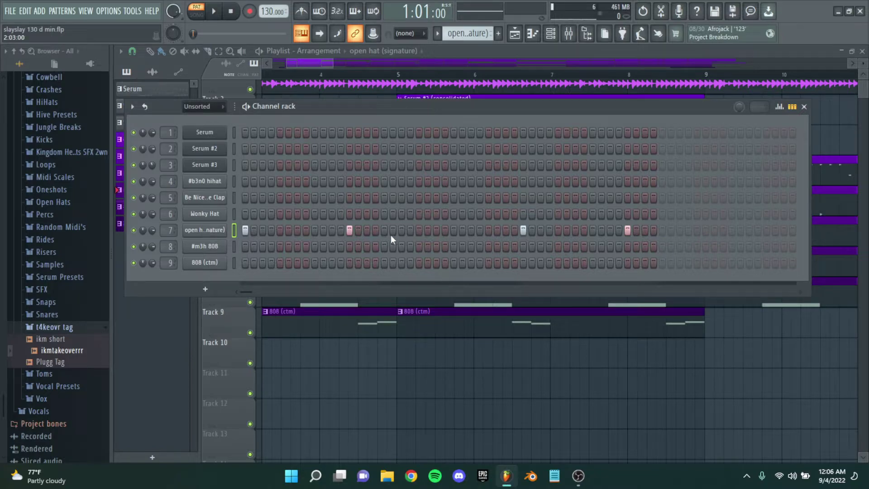
left_click(217, 233)
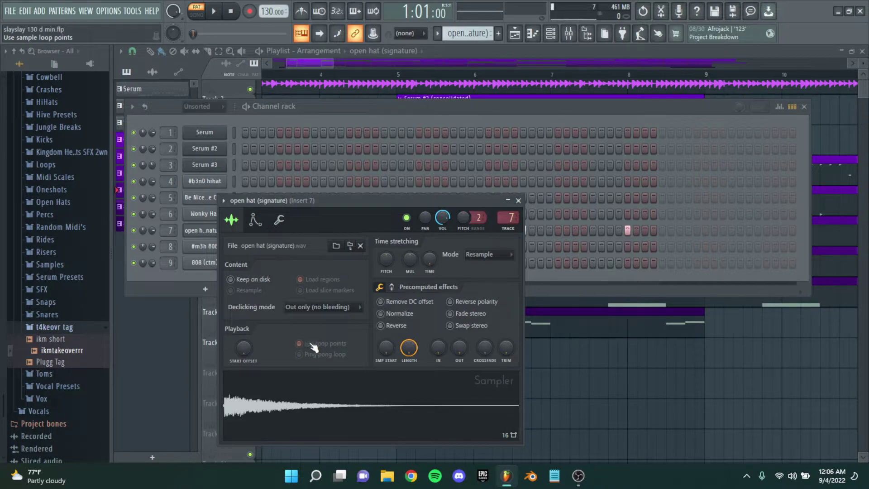
left_click(518, 201)
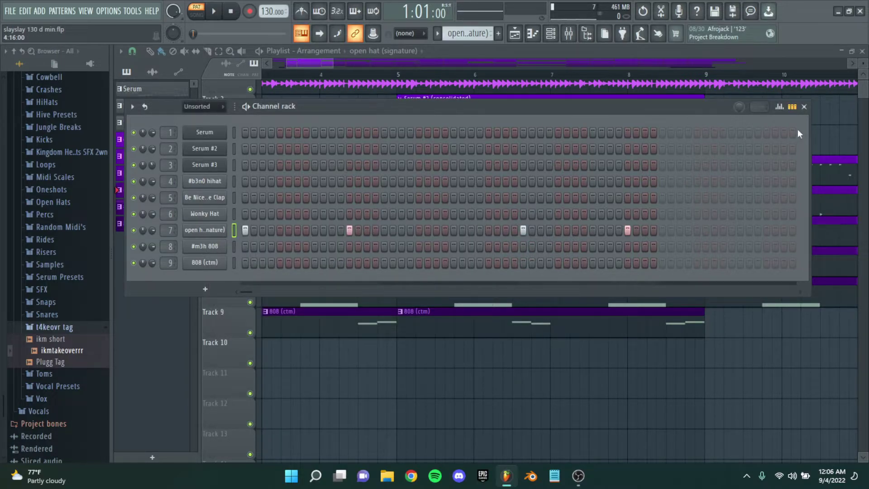
left_click(805, 107)
Open the #m3h 808 pattern from Track 8 in the piano roll and examine its C#5 and G#4 notes
scroll(372, 281, "right", 3)
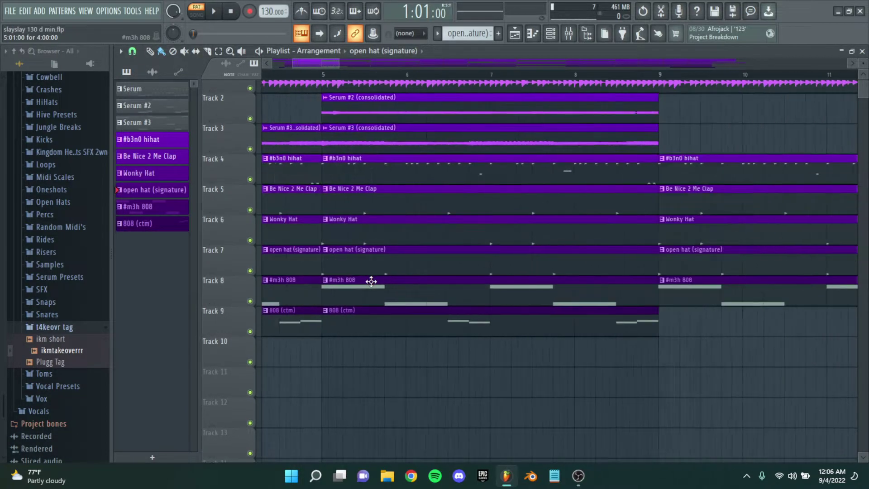
double_click(372, 281)
scroll(258, 246, "up", 3, "ctrl")
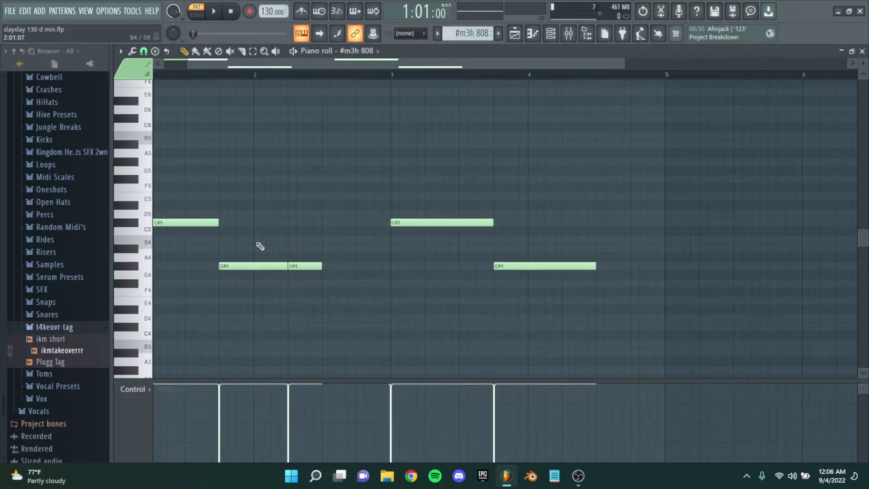
scroll(292, 230, "down", 2, "ctrl")
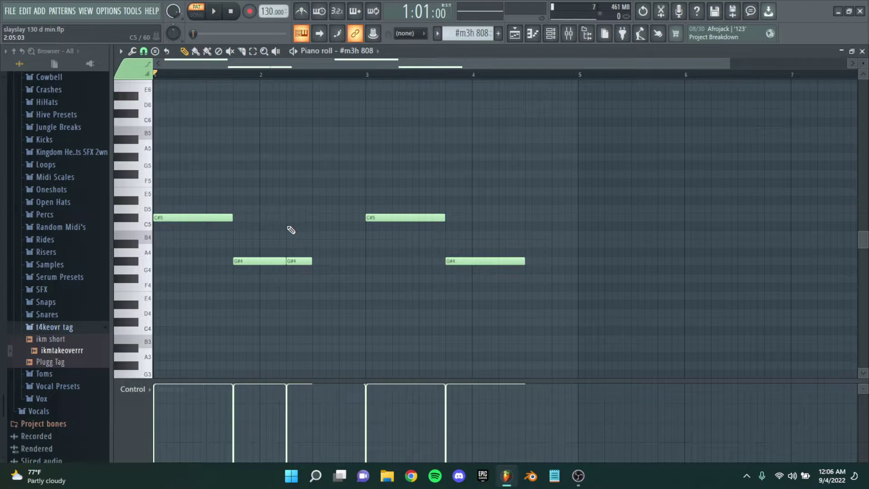
scroll(286, 204, "up", 2, "ctrl")
scroll(405, 175, "down", 1)
scroll(405, 175, "down", 3, "ctrl")
scroll(390, 170, "up", 1)
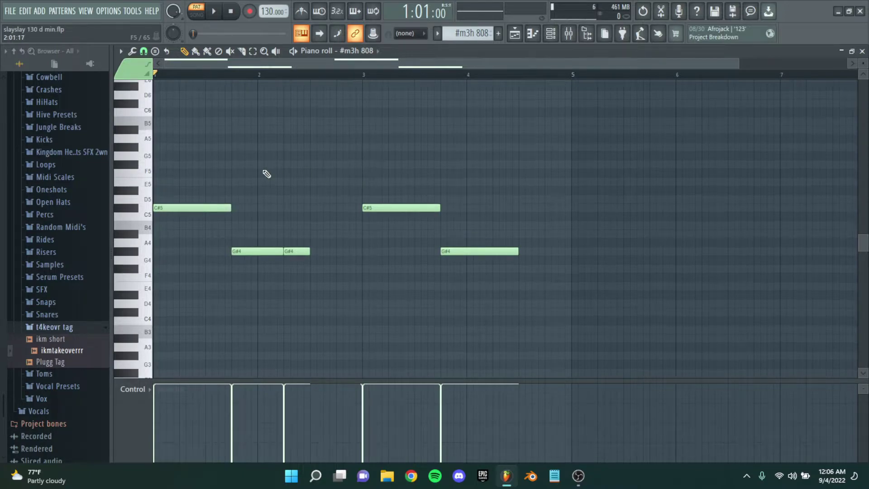
scroll(268, 181, "down", 1)
scroll(267, 182, "up", 1, "ctrl")
scroll(271, 176, "up", 1, "ctrl")
scroll(271, 177, "down", 2, "ctrl")
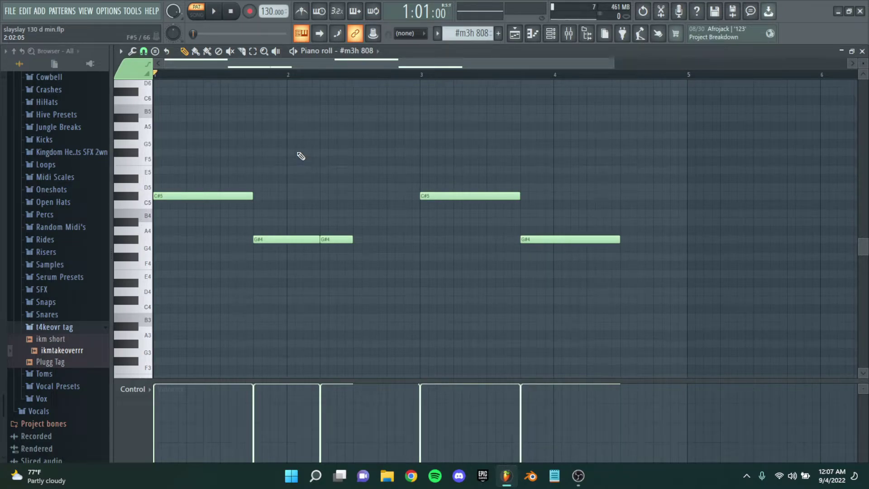
scroll(383, 164, "up", 1)
scroll(383, 164, "up", 1, "ctrl")
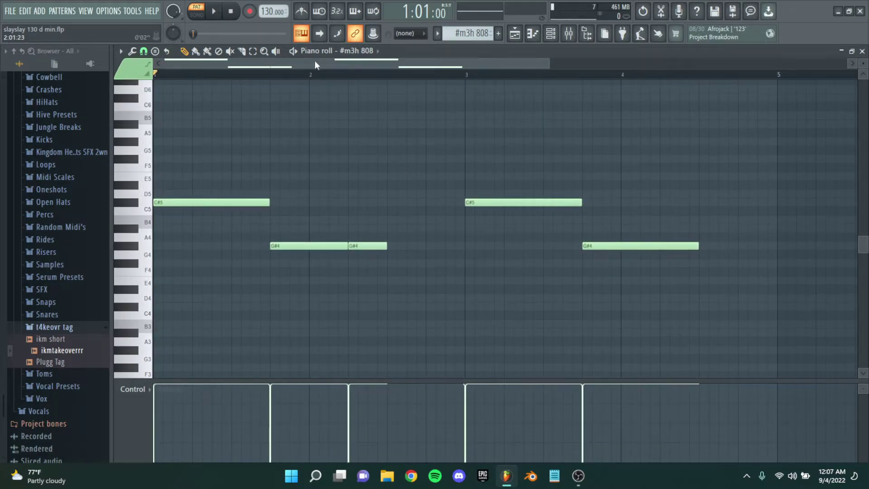
Play the #m3h 808 pattern on its own and stop playback
key("space")
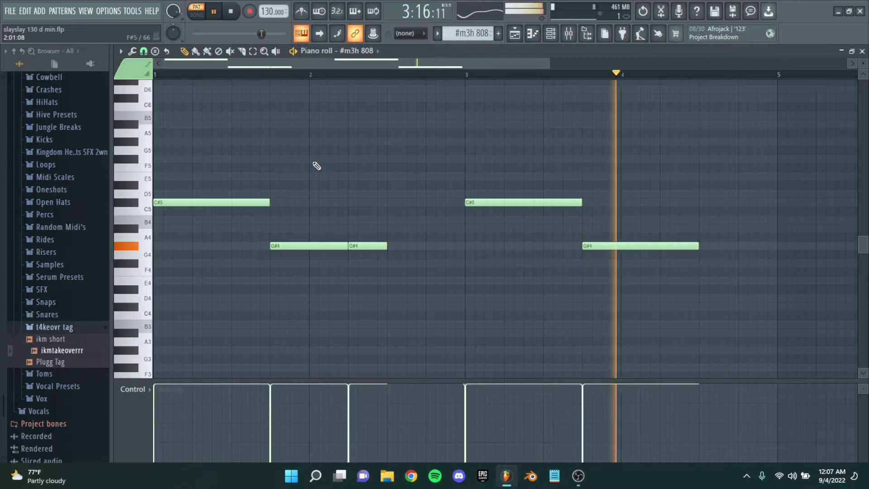
scroll(316, 165, "down", 2)
key("space")
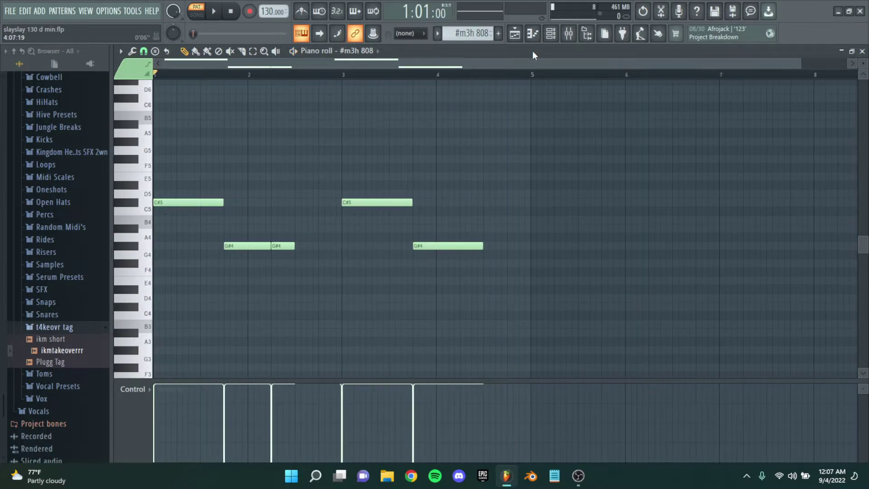
Inspect the #m3h 808 channel's volume envelope settings from the channel rack and close both windows
left_click(550, 33)
left_click(224, 246)
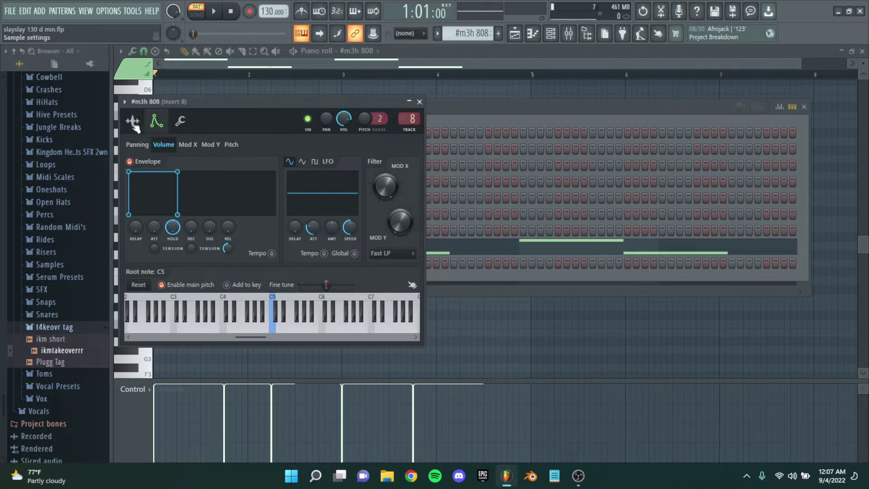
left_click(420, 102)
key("F6")
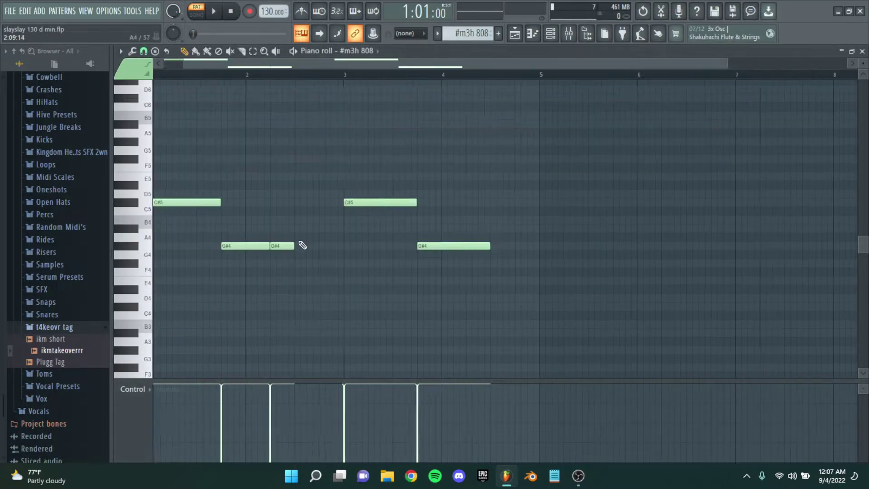
Try an extra G#4 note right after the short G#4 note in bar 2, and delete it again
scroll(299, 249, "up", 3)
scroll(292, 245, "up", 2)
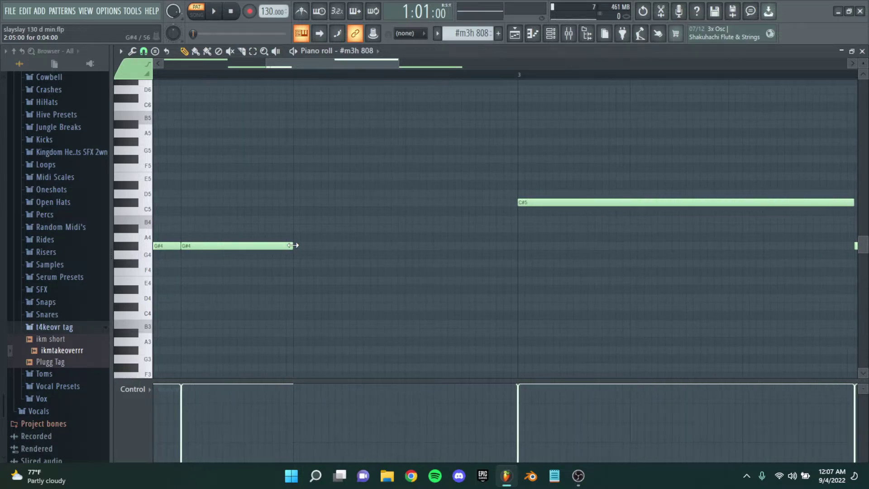
scroll(298, 256, "down", 2)
left_click(303, 246)
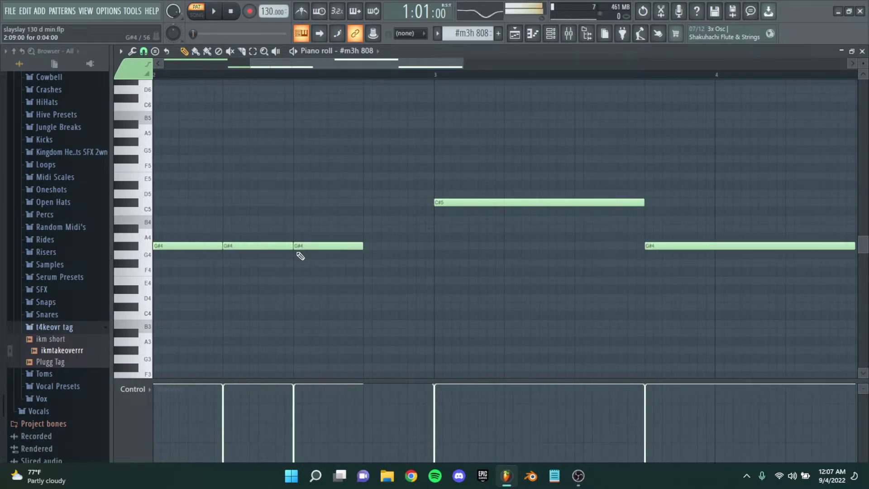
right_click(310, 247)
scroll(294, 247, "up", 2)
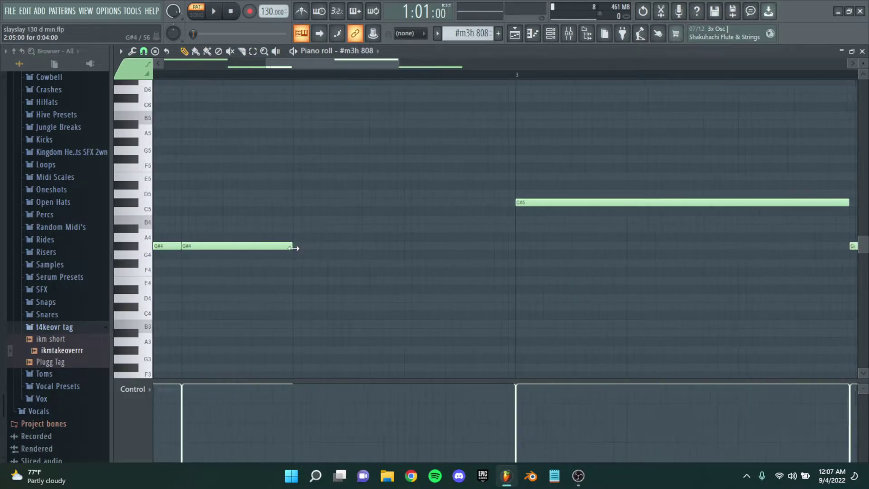
scroll(294, 247, "down", 6)
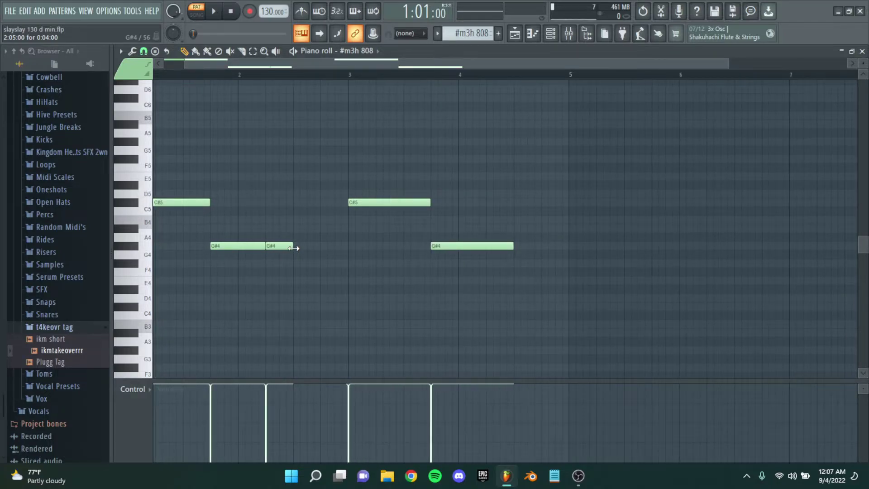
left_click_drag(296, 248, 333, 254)
scroll(334, 254, "down", 1)
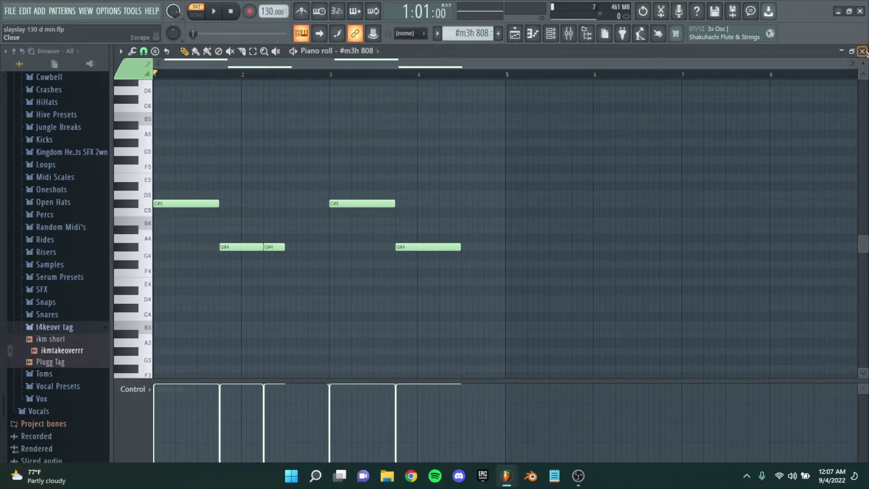
Close the #m3h 808 pattern, open the 808 (ctm) pattern from Track 9 in the piano roll and examine its A5 and G#5 notes
left_click(862, 52)
right_click(369, 391)
double_click(362, 332)
left_click(358, 263)
left_click_drag(352, 279, 378, 314)
scroll(238, 238, "up", 1)
scroll(376, 253, "up", 1)
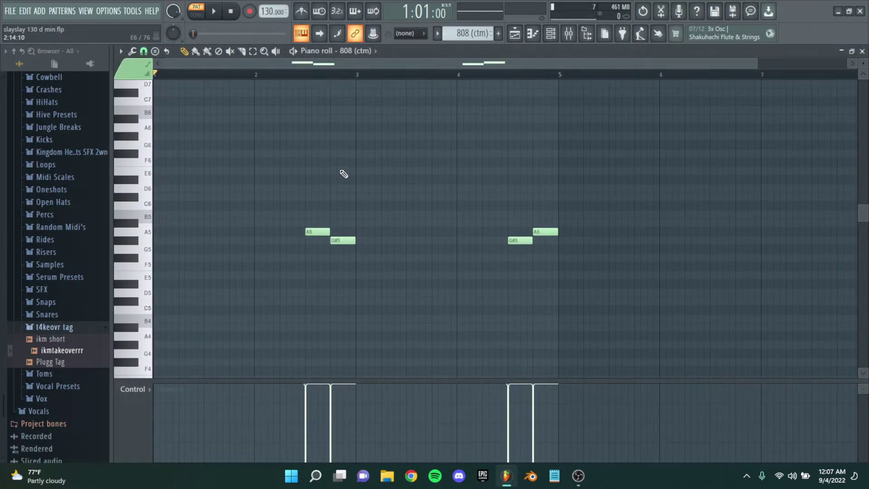
scroll(338, 179, "up", 2)
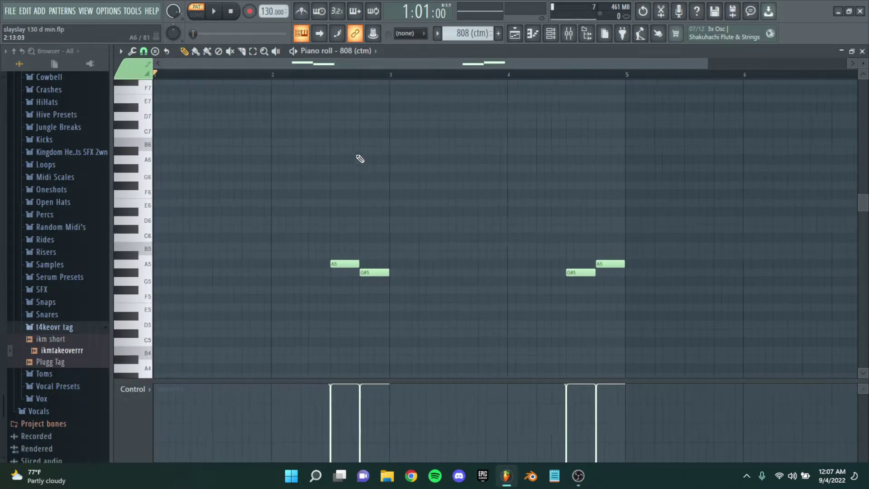
Play the 808 (ctm) pattern on its own, stop it, and close the piano roll and channel rack
key("space")
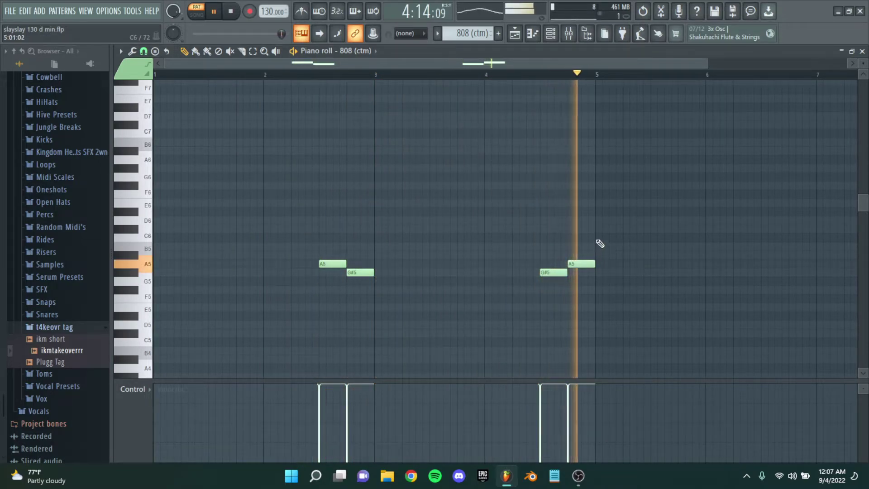
key("space")
scroll(360, 266, "up", 1, "ctrl")
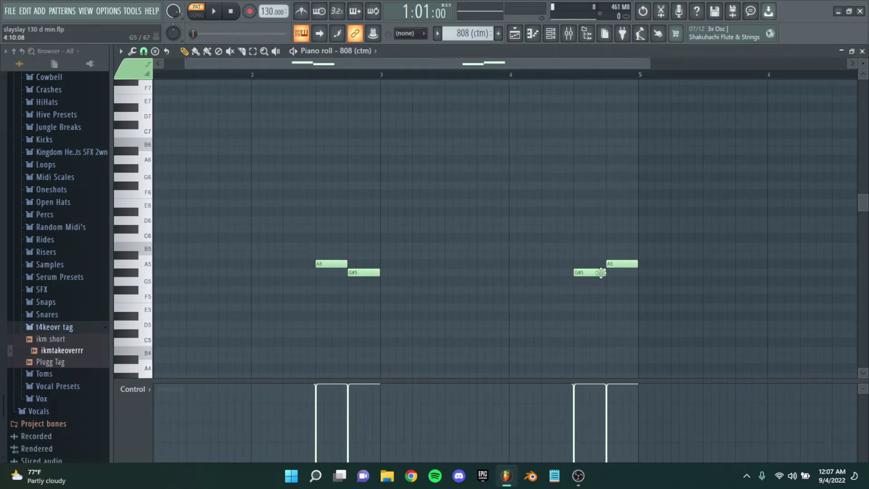
scroll(605, 244, "down", 1, "ctrl")
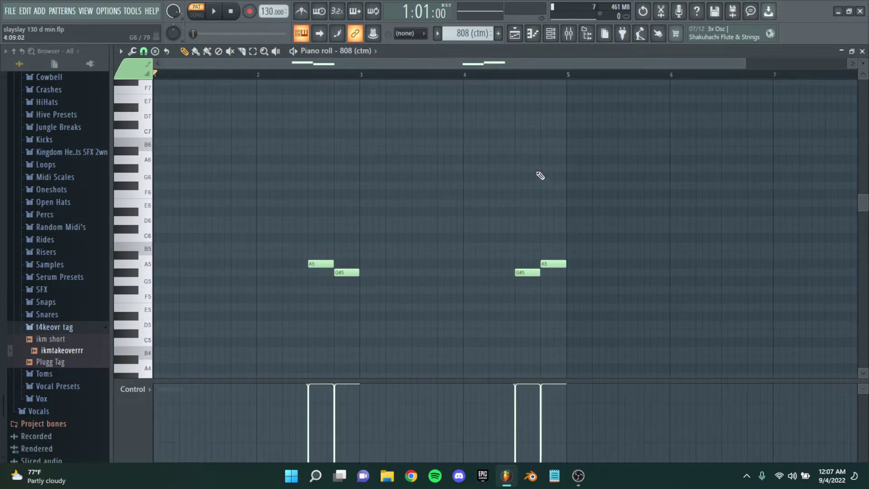
left_click(862, 52)
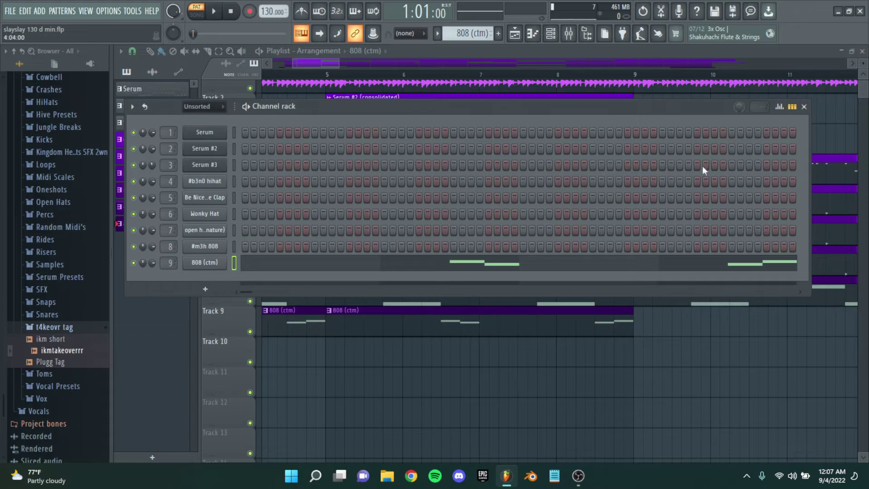
left_click(810, 114)
Reopen the #m3h 808 pattern from Track 8, review its notes again, and close the piano roll
scroll(446, 305, "down", 3, "ctrl")
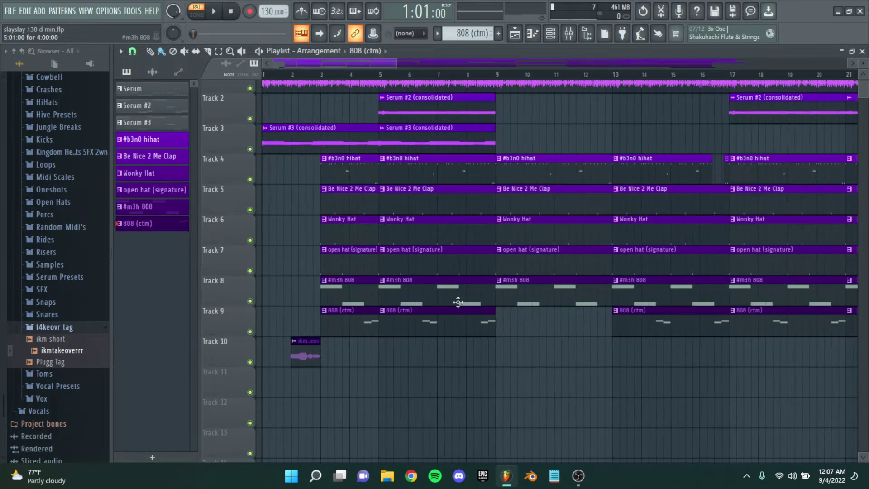
double_click(410, 301)
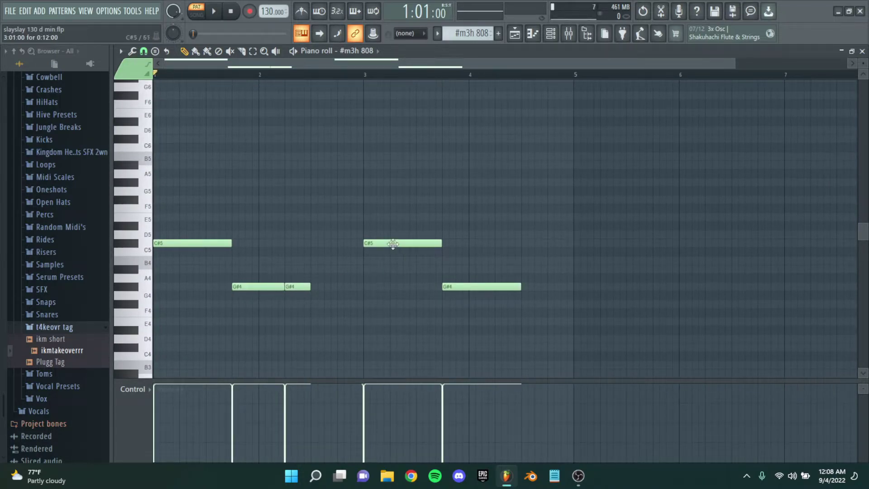
scroll(604, 166, "down", 1)
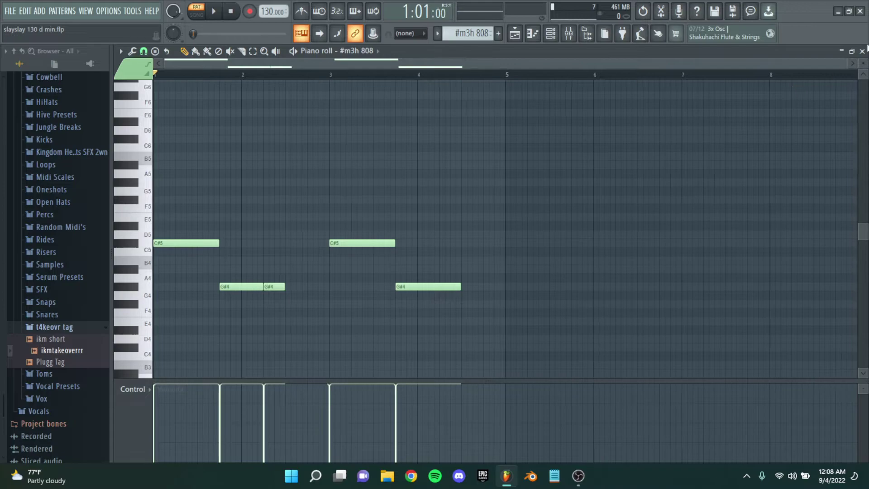
left_click(863, 51)
Survey the whole playlist arrangement and examine the intro with the vocal tag clip on Track 10
scroll(394, 271, "down", 3)
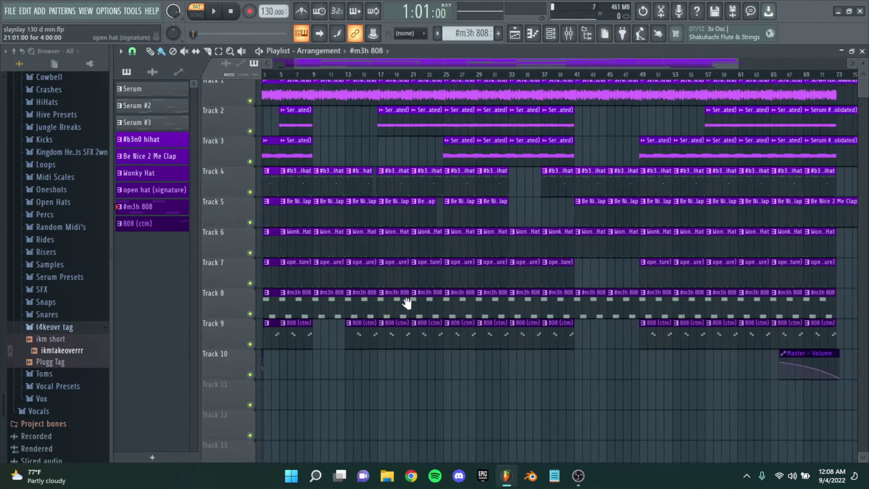
scroll(409, 299, "up", 2)
scroll(262, 194, "up", 2)
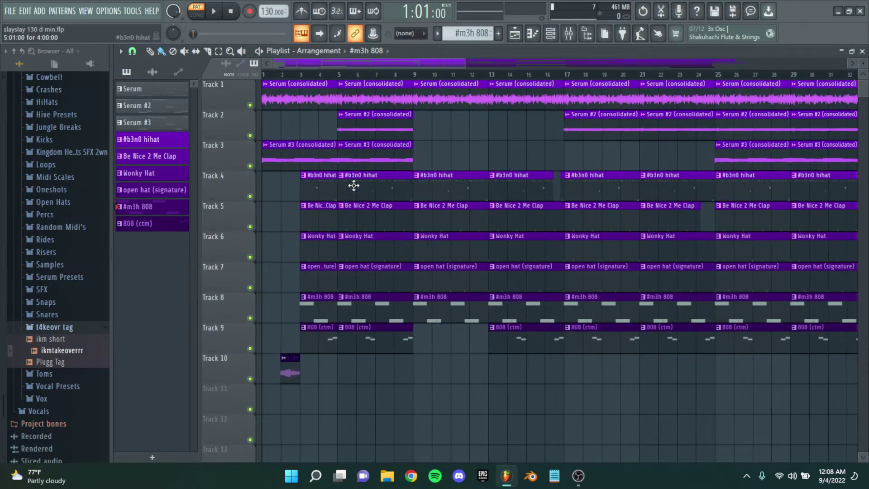
scroll(309, 146, "up", 2)
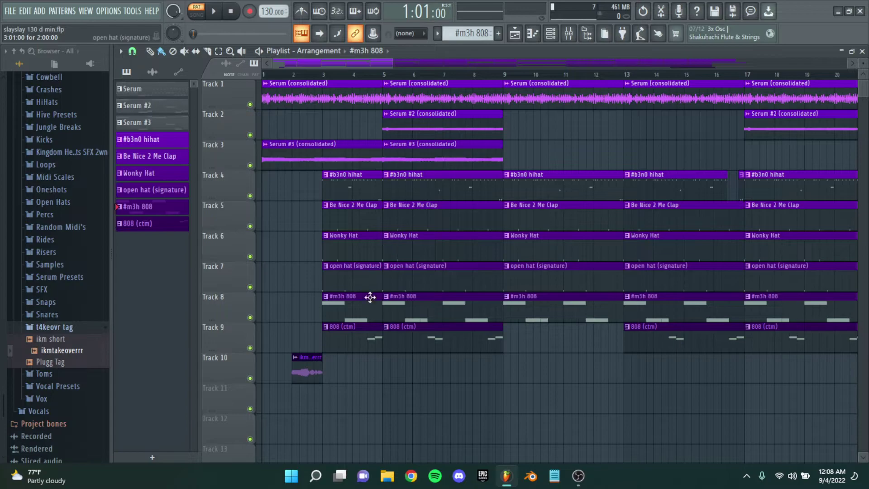
left_click(313, 362, "ctrl")
key("ctrl+d")
scroll(430, 323, "down", 1)
Highlight the clips in bars 5 to 9, and the drum and #m3h 808 clips in bars 9 to 13
left_click_drag(402, 360, 391, 93)
scroll(451, 240, "right", 3)
right_click(431, 156)
left_click_drag(435, 314, 422, 101)
scroll(423, 101, "up", 1)
left_click_drag(436, 132, 443, 309)
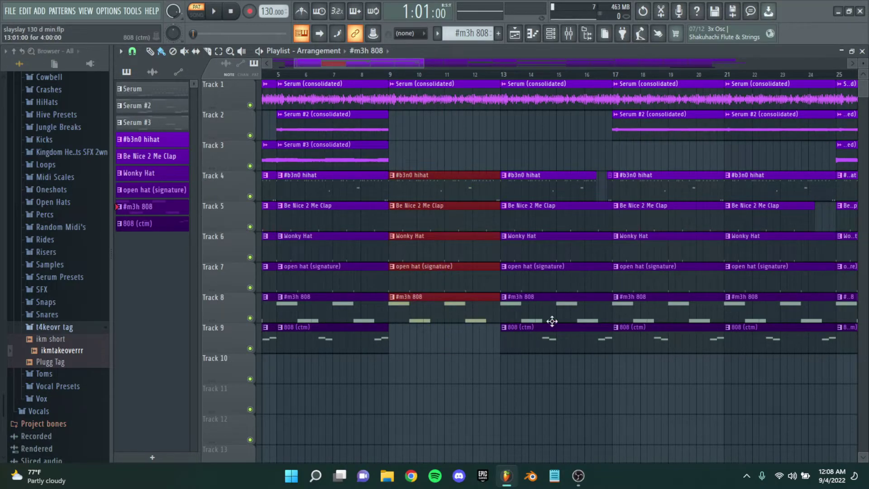
Highlight the Serum and Serum #2 melody clips on Tracks 1 and 2 in bars 17 to 25, and clear the selection
scroll(430, 314, "down", 2)
left_click_drag(466, 413, 454, 202)
scroll(448, 211, "right", 3)
scroll(514, 151, "right", 3)
left_click_drag(410, 86, 508, 140)
scroll(471, 89, "up", 1)
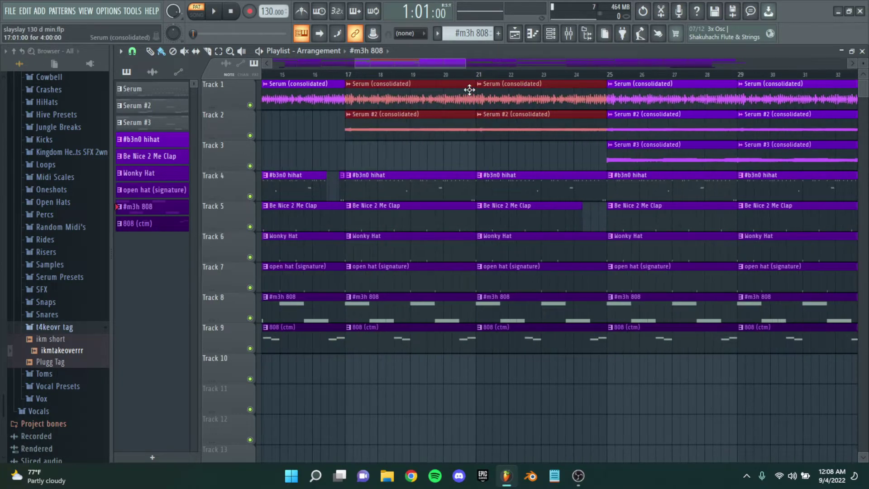
scroll(452, 136, "left", 1)
left_click_drag(450, 112, 453, 150)
scroll(446, 158, "right", 1)
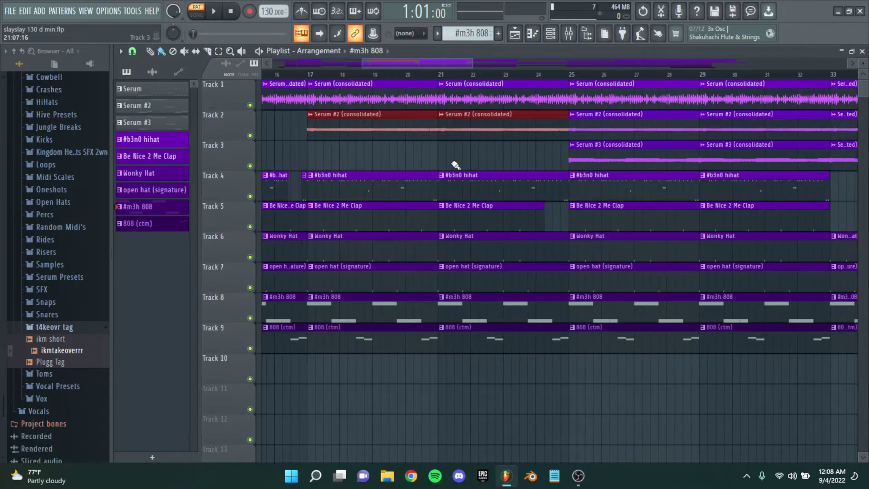
left_click(467, 163)
Highlight the melody, drum and 808 clips in bars 21 to 25 and clear the selection
scroll(442, 181, "down", 2)
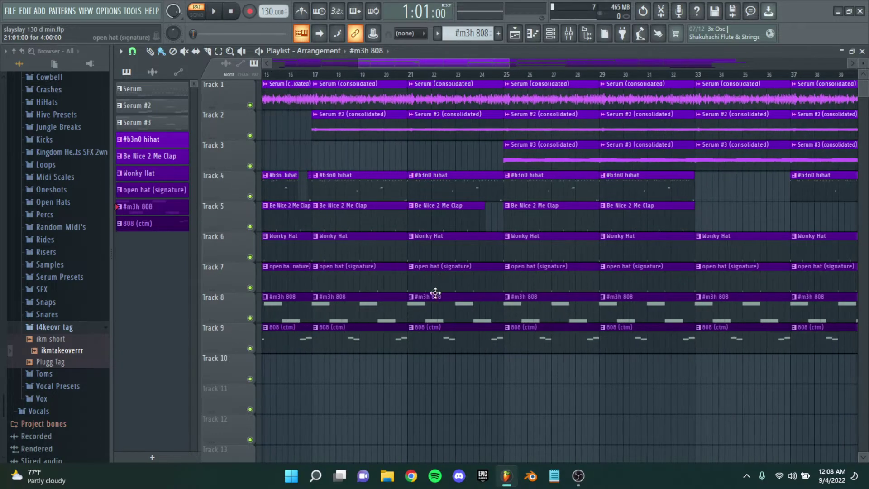
scroll(410, 220, "left", 1)
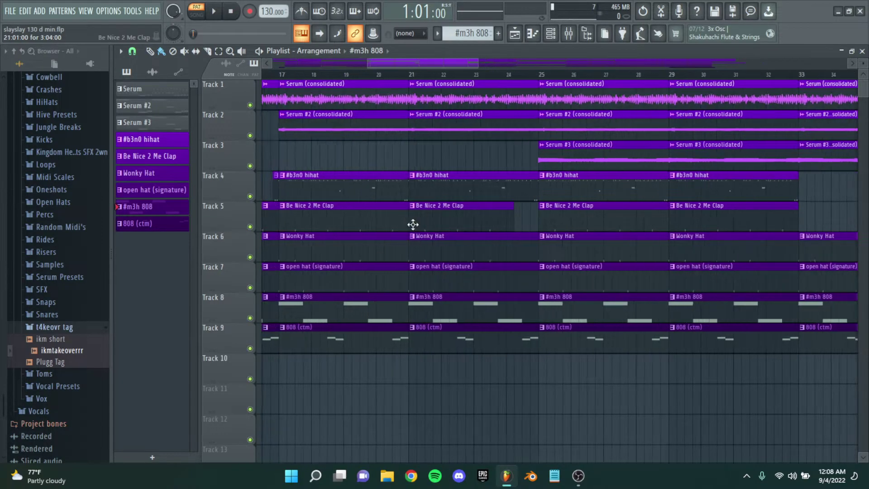
left_click_drag(454, 383, 395, 302)
left_click_drag(450, 401, 414, 131)
right_click(454, 163)
scroll(407, 196, "right", 4)
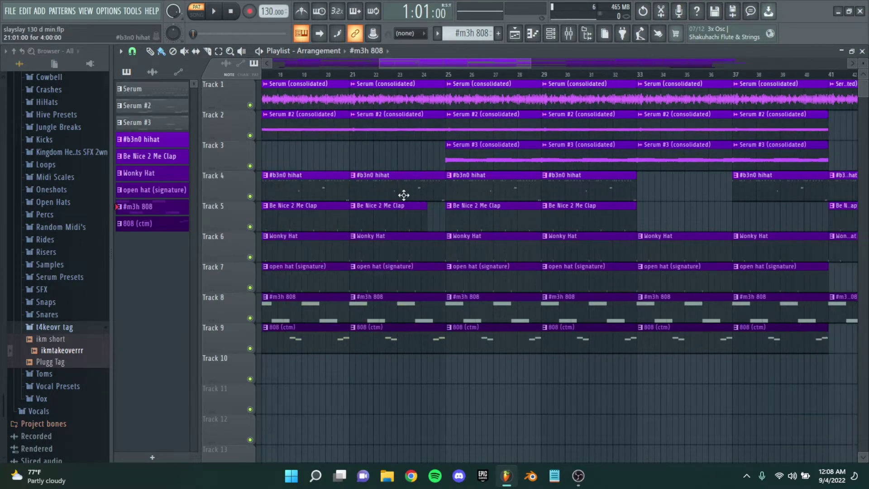
Highlight all clips on Tracks 1 to 9 in bars 25 to 33 and clear the selection
left_click_drag(547, 398, 485, 87)
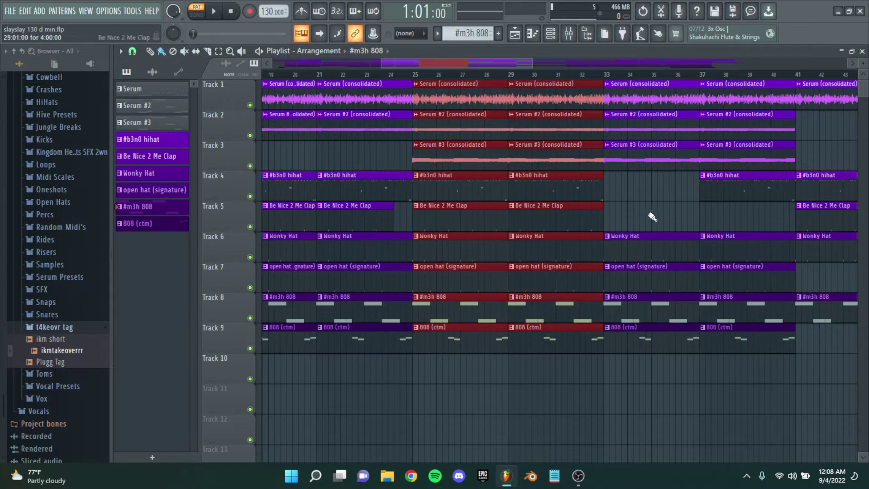
left_click(520, 208)
scroll(525, 232, "right", 6)
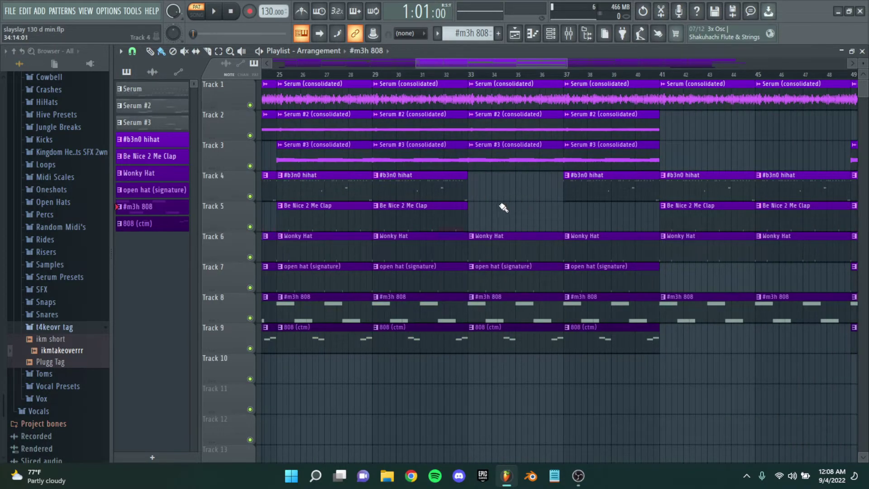
Play the song from bar 33, where the hihat and clap drop out, and stop playback
scroll(485, 219, "up", 1)
scroll(511, 208, "up", 2)
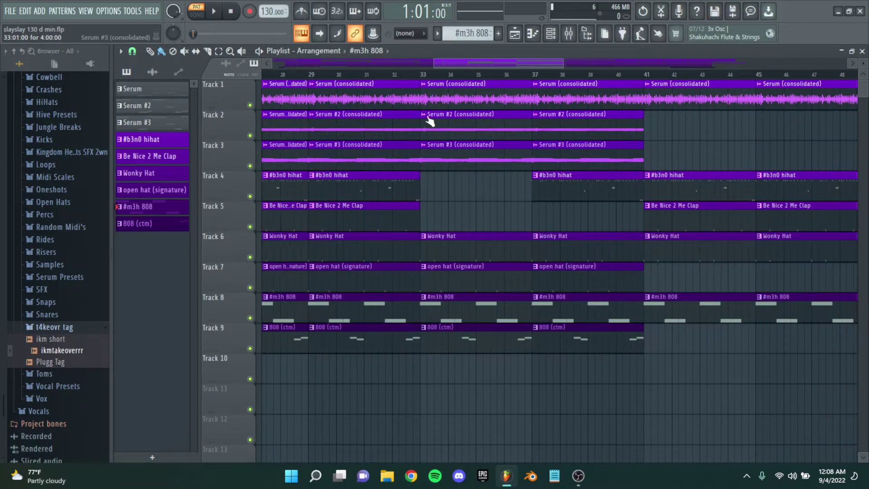
left_click(415, 75)
scroll(453, 154, "up", 1)
key("space")
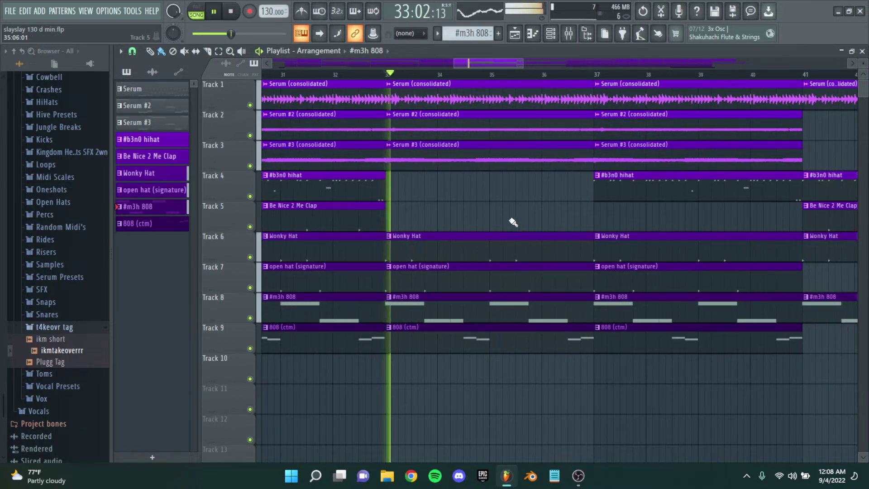
key("space")
Examine the arrangement from bar 37 to bar 49, highlighting the #b3n0 hihat clip at bar 37
scroll(625, 217, "down", 3)
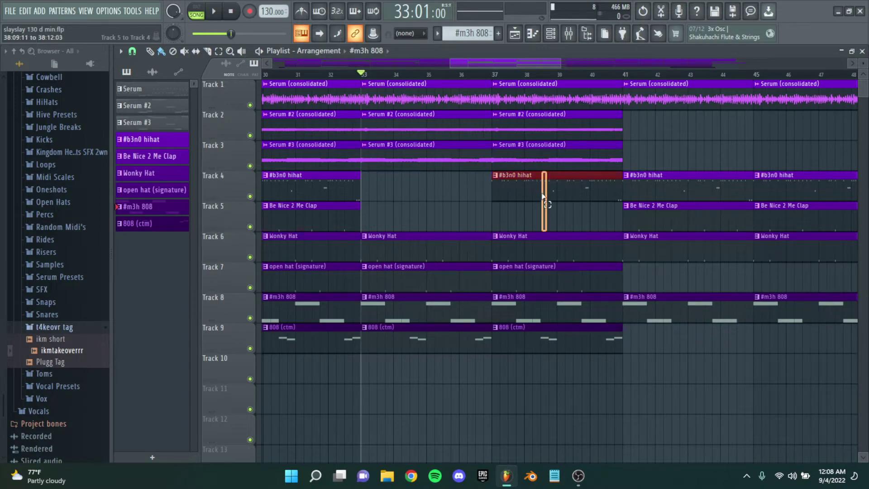
scroll(525, 185, "right", 4)
left_click_drag(526, 76, 262, 76)
scroll(504, 177, "right", 2)
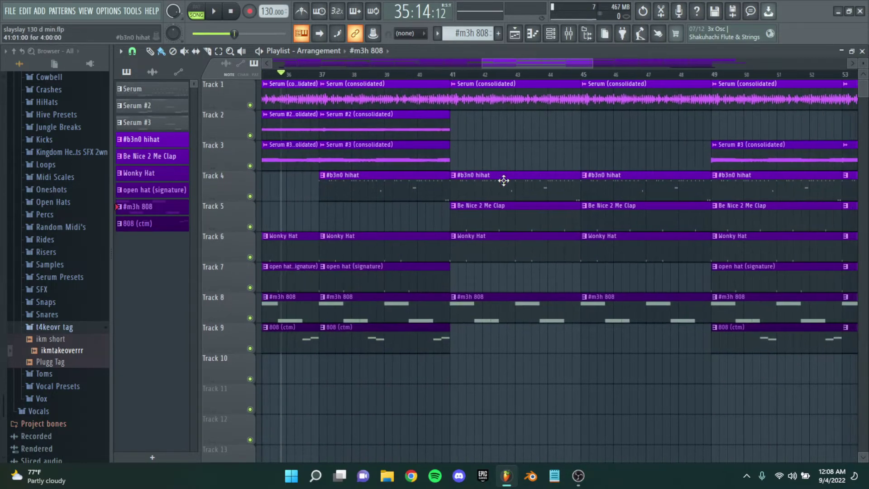
scroll(539, 239, "down", 2, "ctrl")
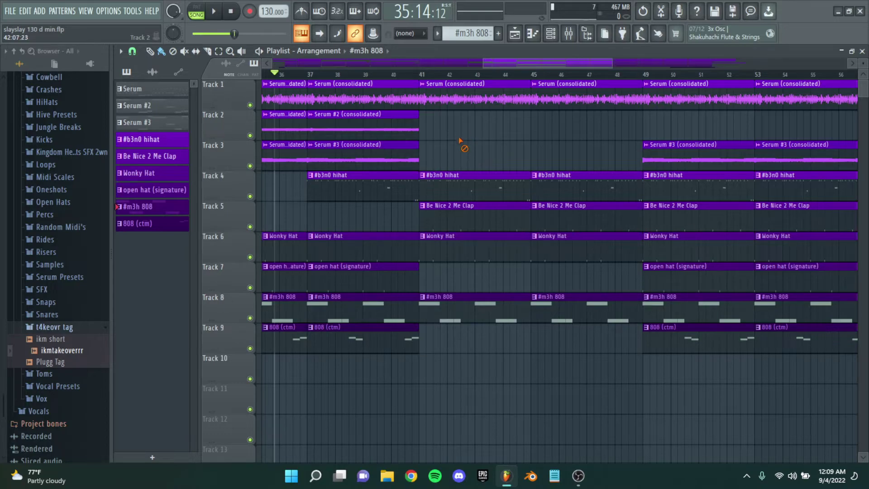
scroll(563, 148, "right", 2)
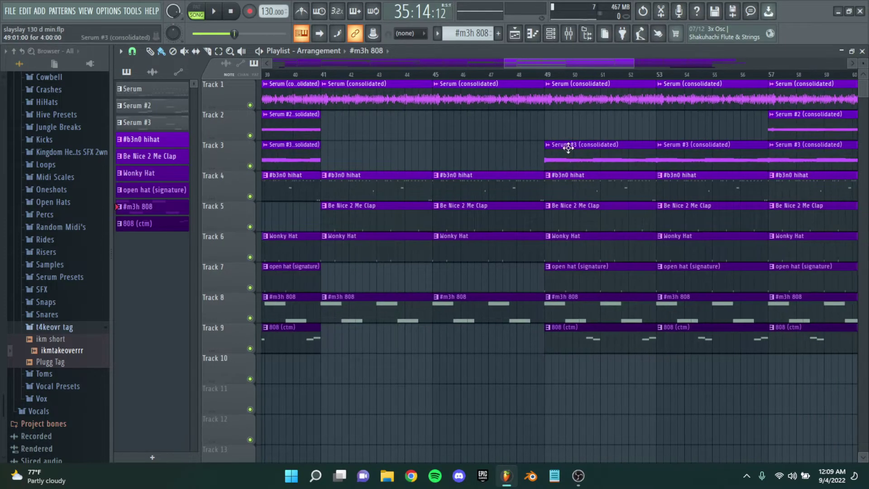
Highlight the Serum #3, open hat (signature) and 808 (ctm) clips in bars 49 to 57 in turn
scroll(569, 308, "right", 5)
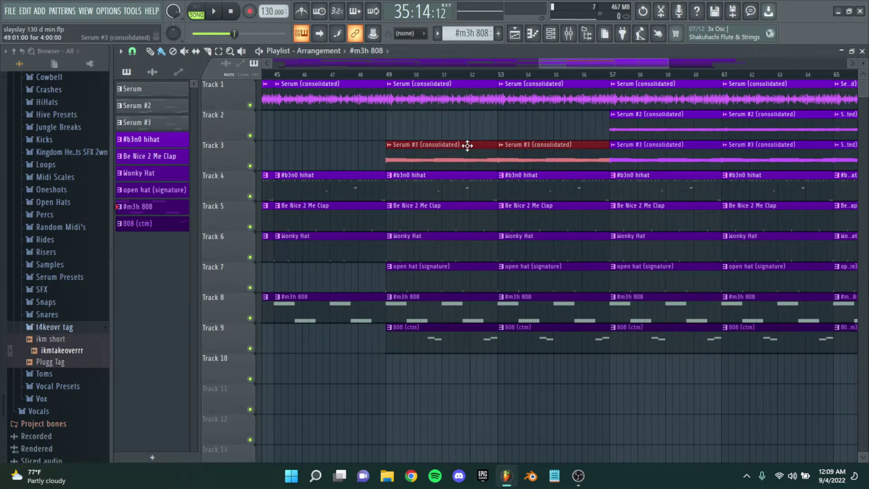
left_click(508, 281)
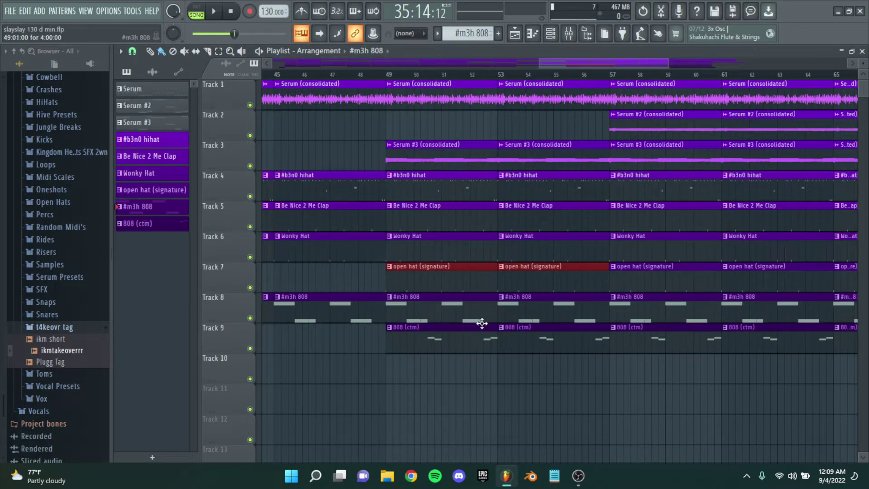
left_click(510, 345)
scroll(513, 362, "down", 3)
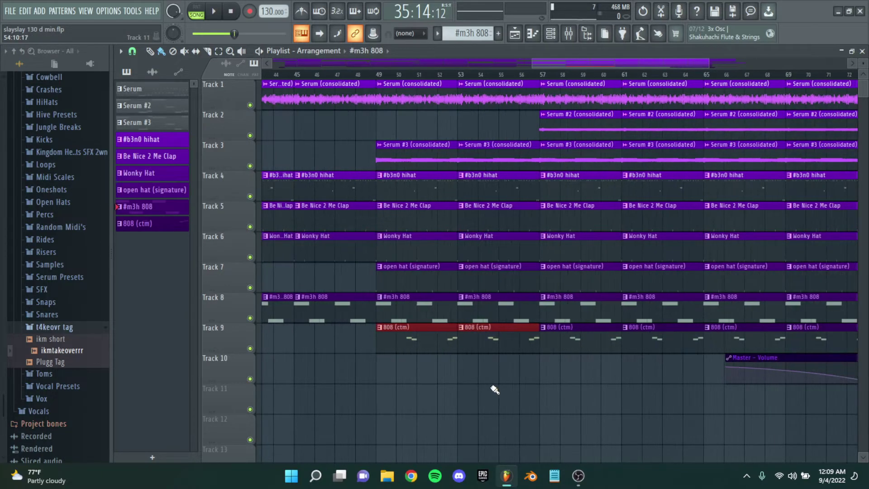
scroll(492, 335, "right", 1)
scroll(506, 171, "up", 3)
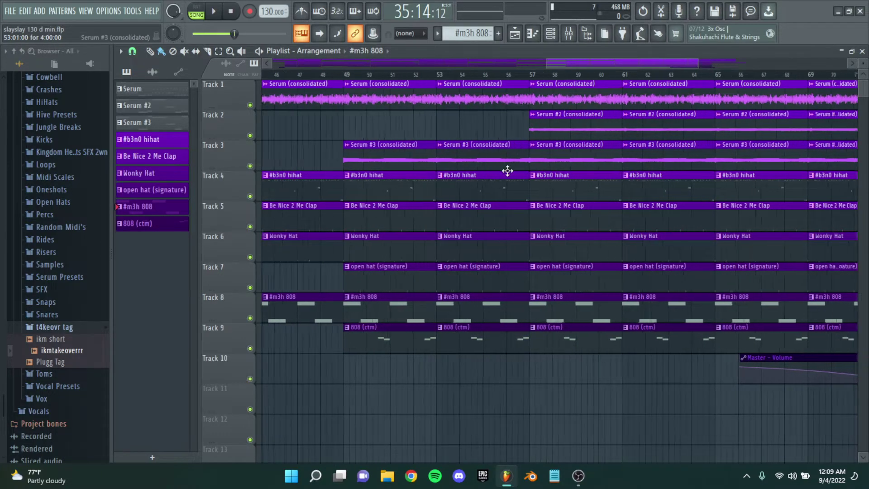
Highlight all clips on Tracks 1 to 9 in bars 57 to 65 and clear the selection
left_click_drag(562, 177, 342, 208)
scroll(350, 208, "down", 1)
scroll(350, 209, "down", 2)
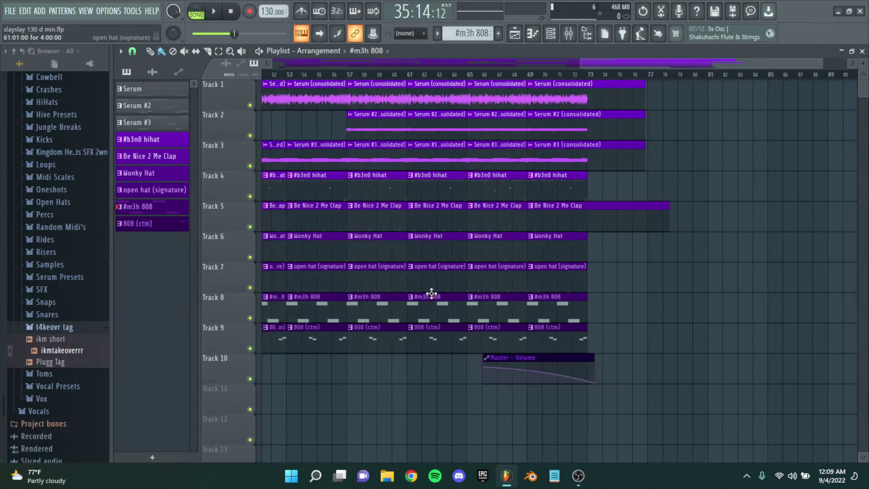
left_click_drag(467, 384, 346, 79)
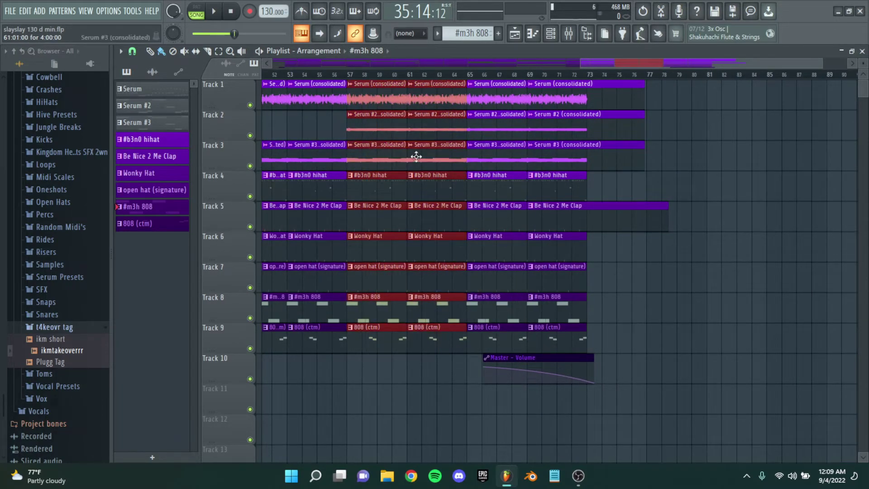
left_click_drag(381, 163, 527, 200)
scroll(525, 226, "down", 2)
left_click(521, 320, "ctrl")
scroll(621, 360, "up", 1)
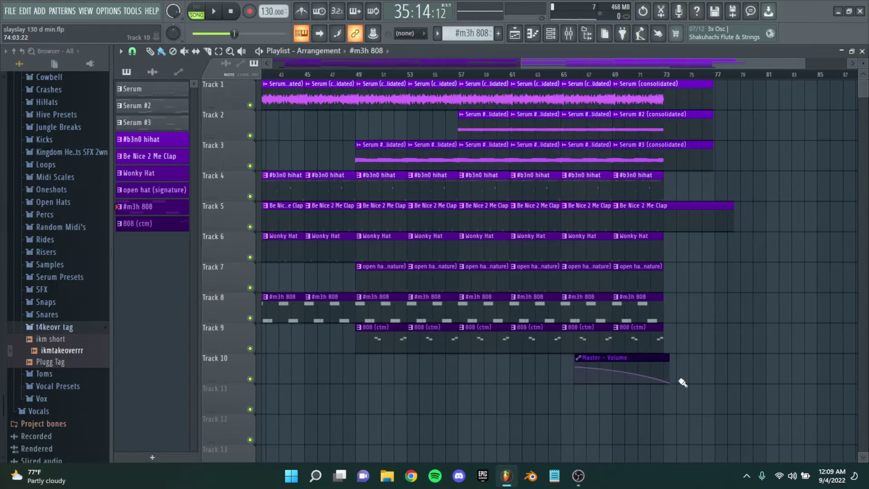
Examine the full arrangement from bar 1 to bar 73, focusing on the Be Nice 2 Me Clap clips around bars 21 to 25
scroll(706, 383, "down", 2)
scroll(407, 194, "down", 1)
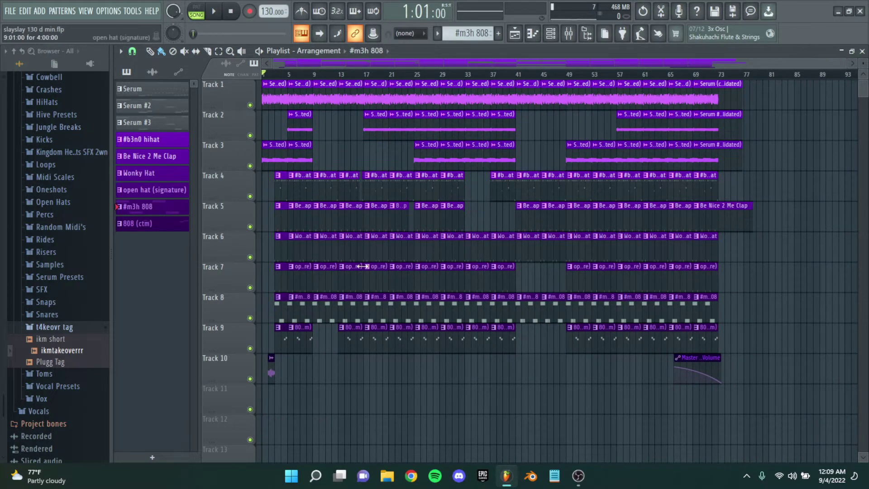
scroll(340, 244, "up", 2)
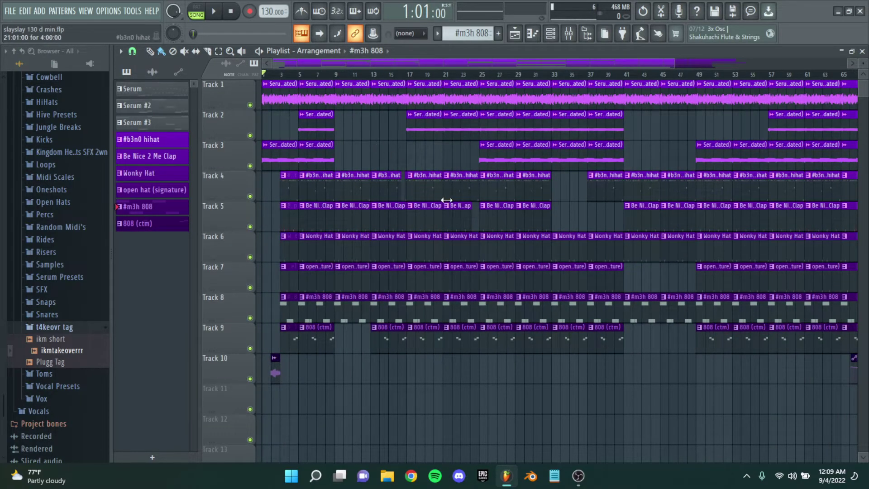
scroll(430, 203, "down", 1)
scroll(408, 206, "down", 1)
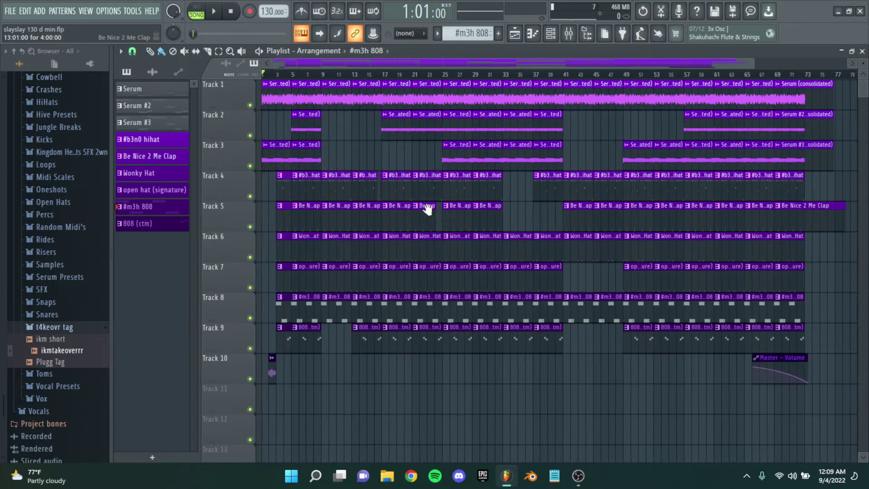
scroll(416, 220, "down", 1)
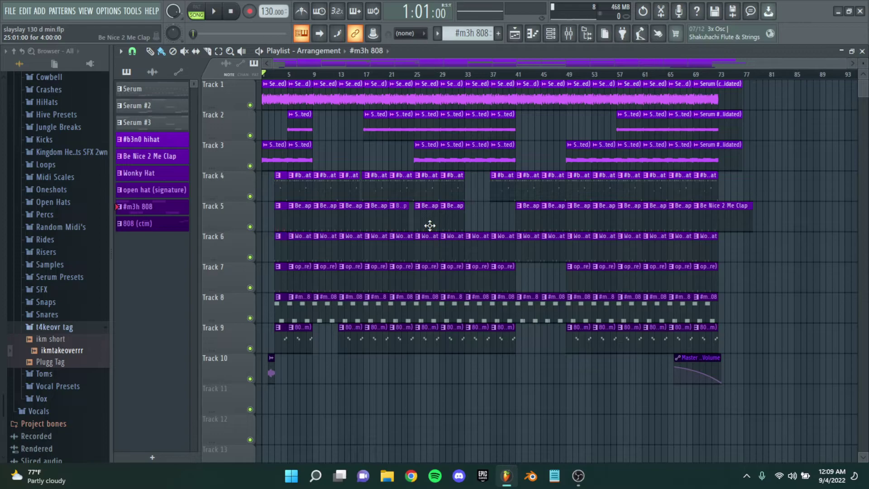
scroll(343, 199, "up", 2)
scroll(433, 203, "up", 1)
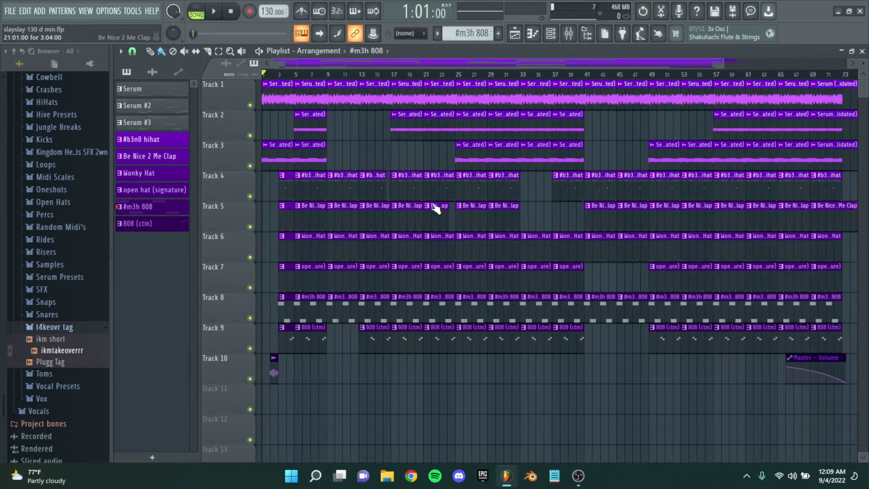
scroll(353, 187, "down", 2)
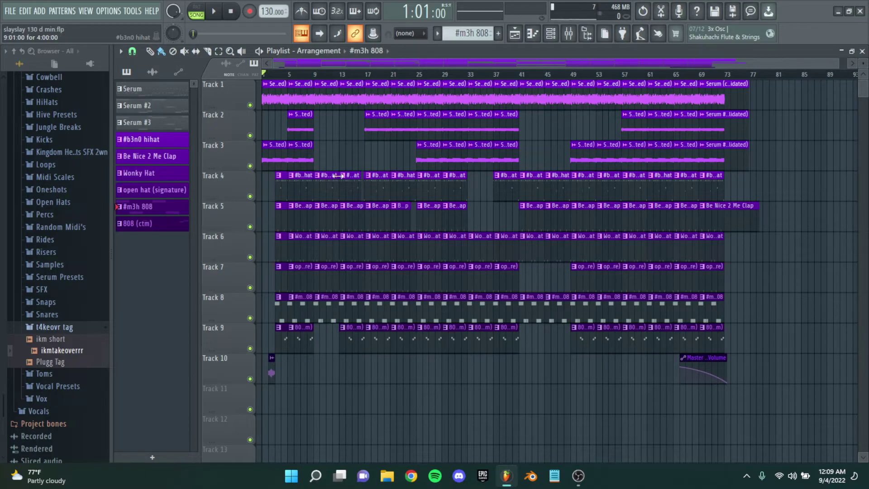
Examine where the Serum #2 and Serum #3 melody layers drop out and return across the arrangement, especially after bar 9
scroll(339, 175, "up", 2)
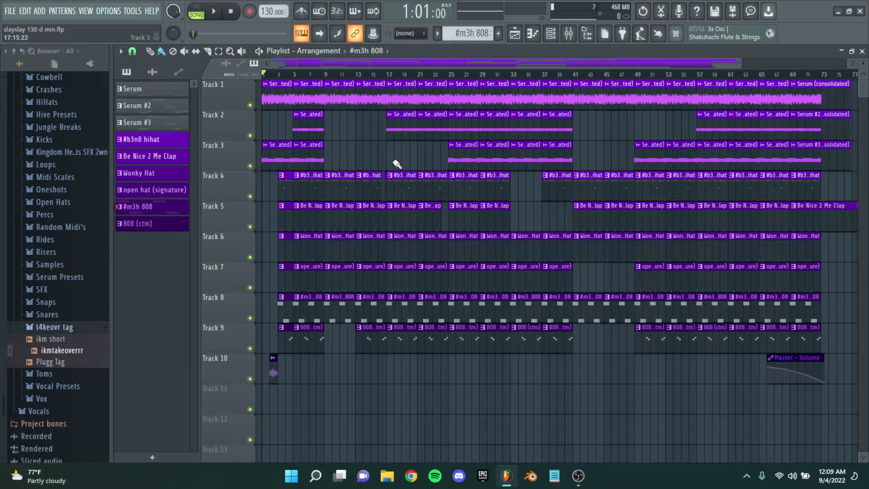
scroll(303, 146, "up", 2)
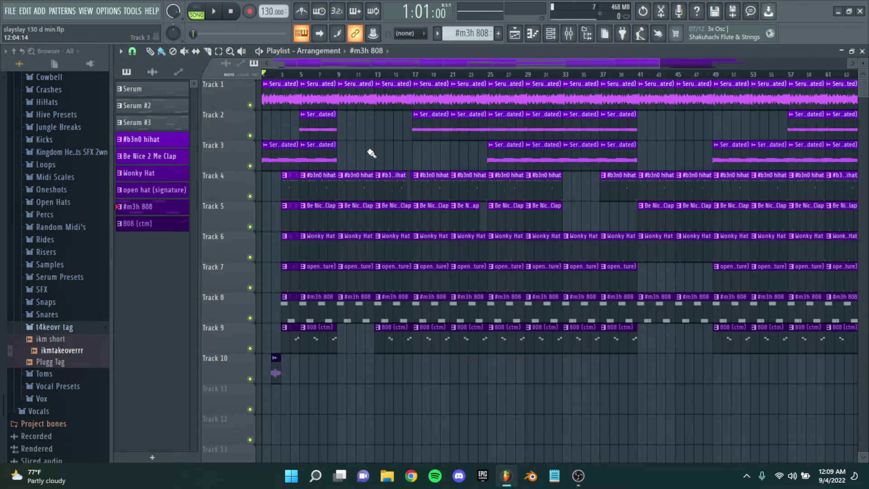
scroll(372, 154, "up", 2)
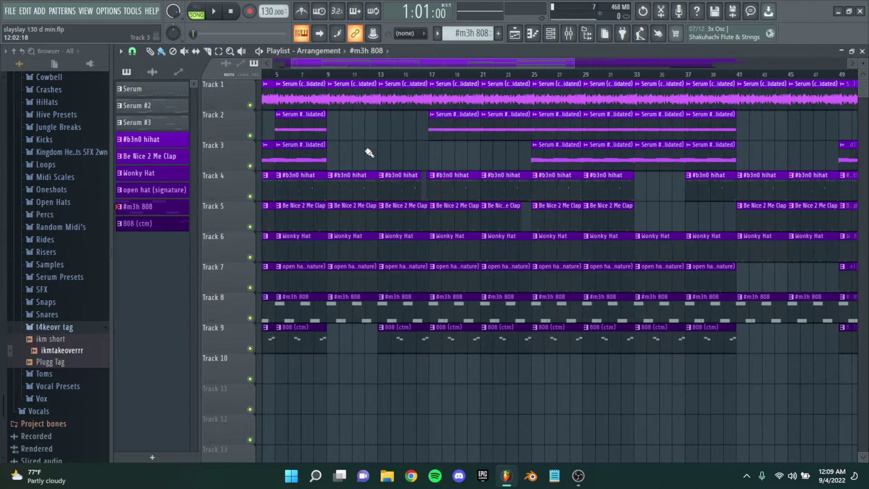
scroll(387, 154, "down", 2)
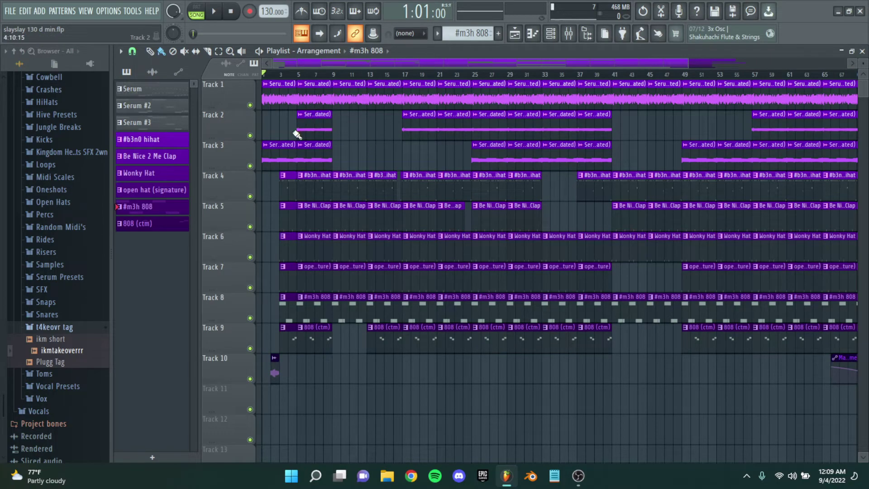
scroll(368, 136, "up", 1)
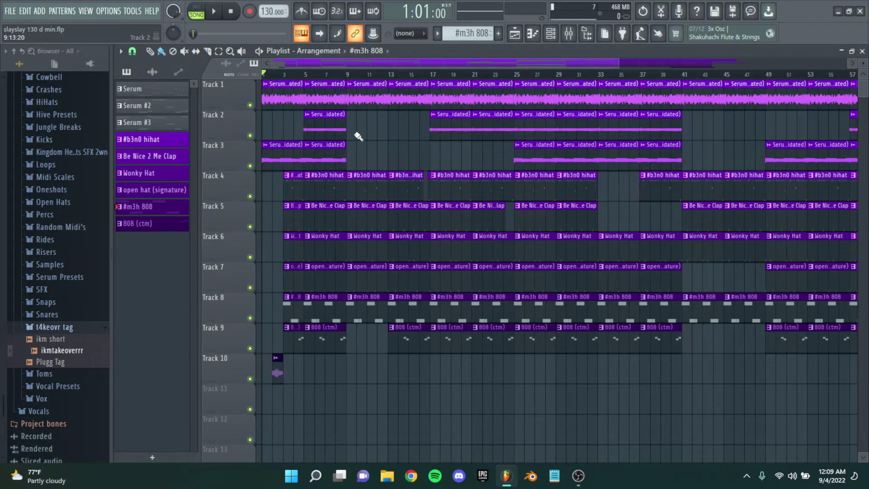
scroll(355, 137, "down", 1)
scroll(353, 136, "down", 1)
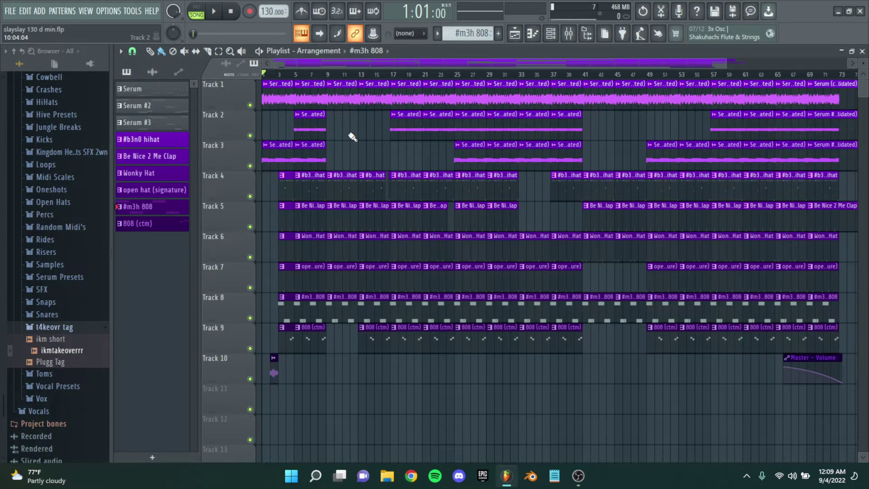
scroll(352, 137, "down", 1)
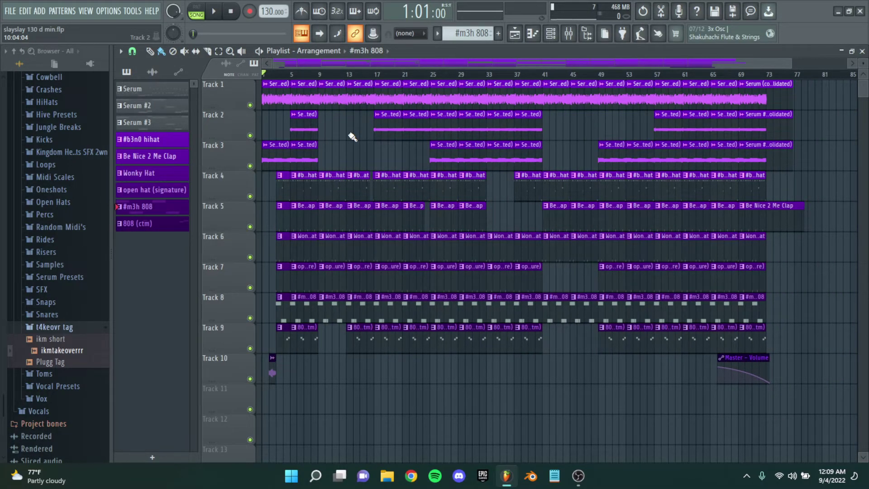
scroll(348, 150, "up", 3)
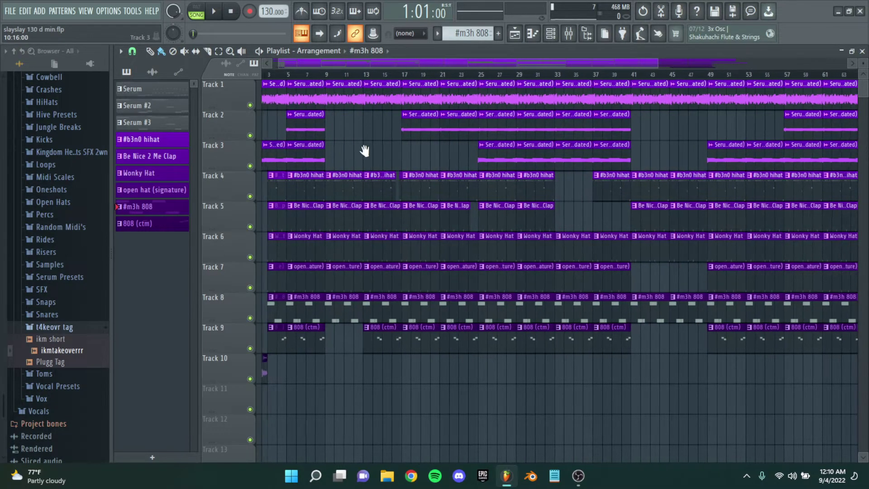
scroll(363, 155, "up", 3)
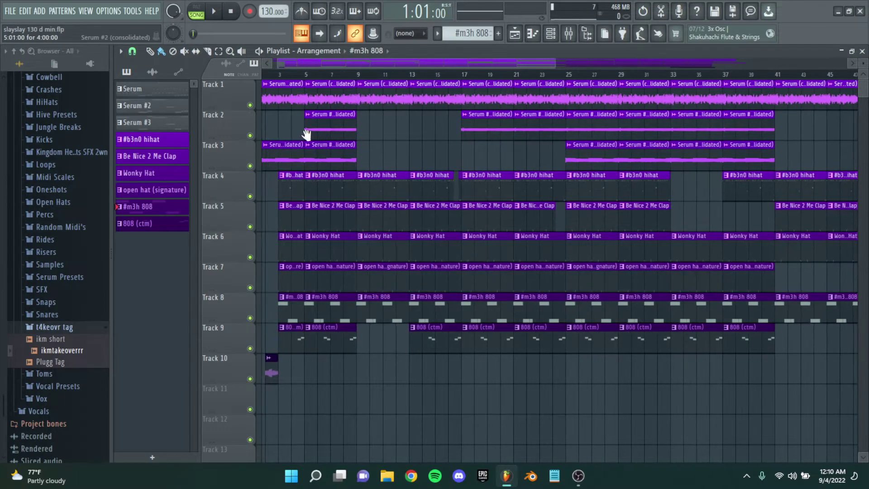
Highlight the Serum, Serum #2 and Serum #3 clips in bars 5 to 13 and clear the selection
scroll(372, 154, "up", 2)
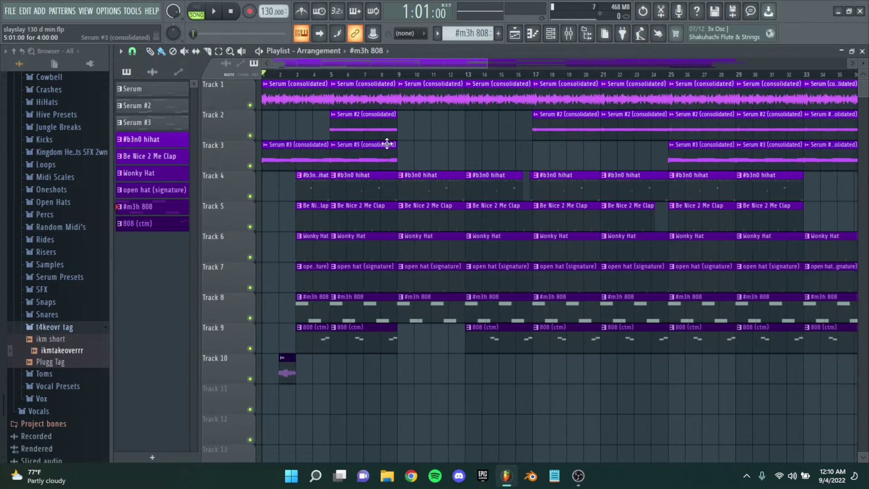
scroll(357, 136, "up", 4)
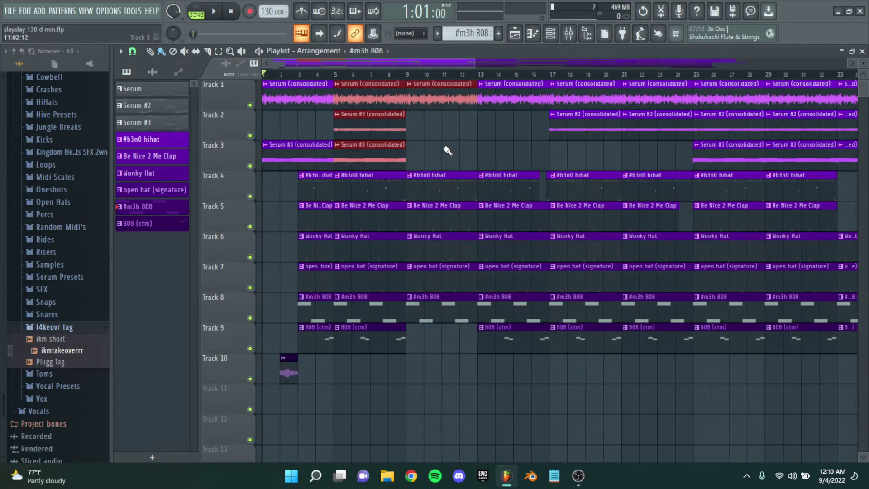
scroll(439, 125, "up", 2)
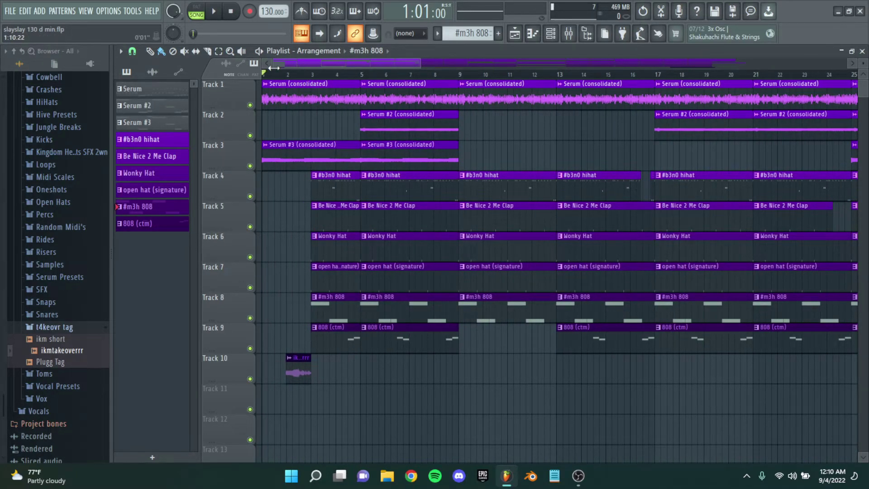
Return the playhead to bar 1 and inspect the intro clips in the first five bars
scroll(273, 84, "up", 4)
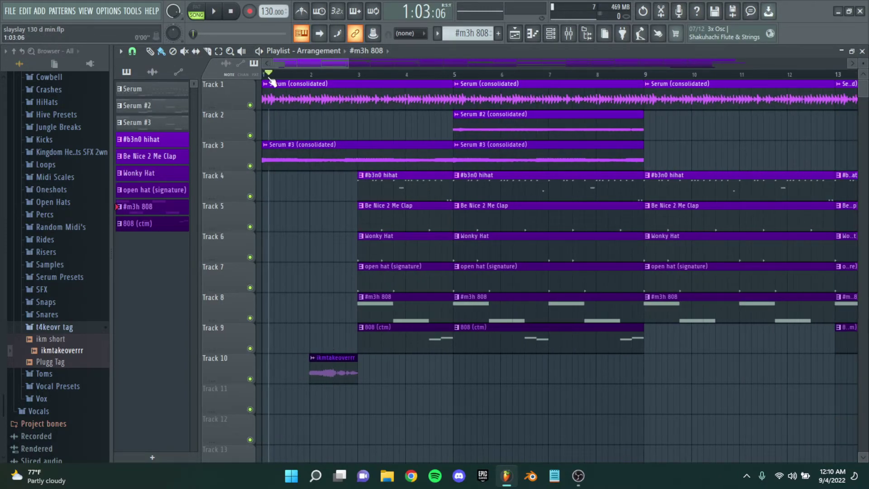
scroll(272, 128, "up", 5)
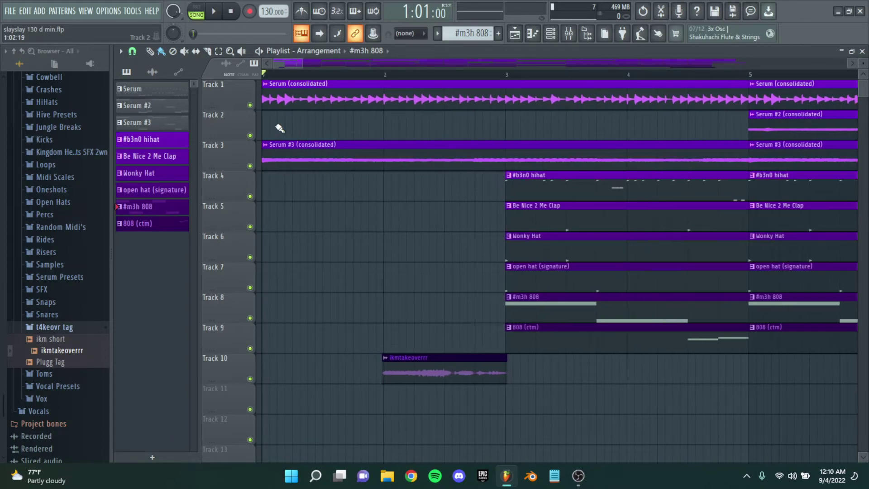
scroll(352, 144, "down", 1)
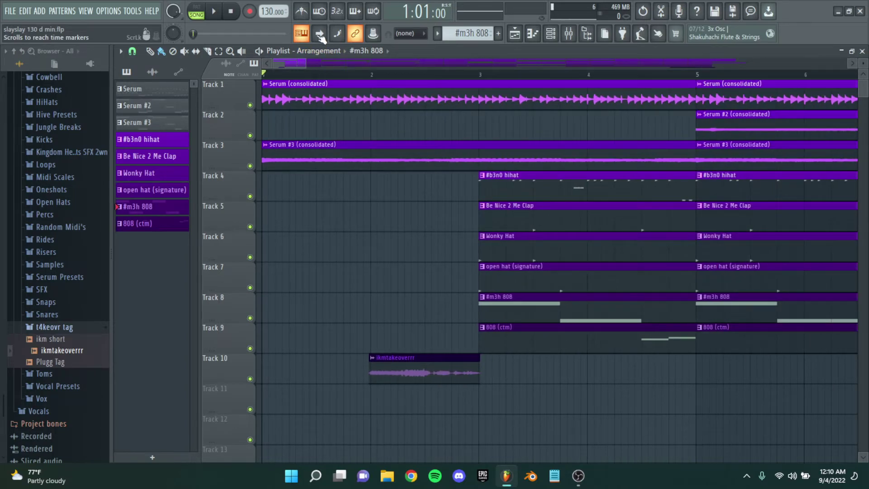